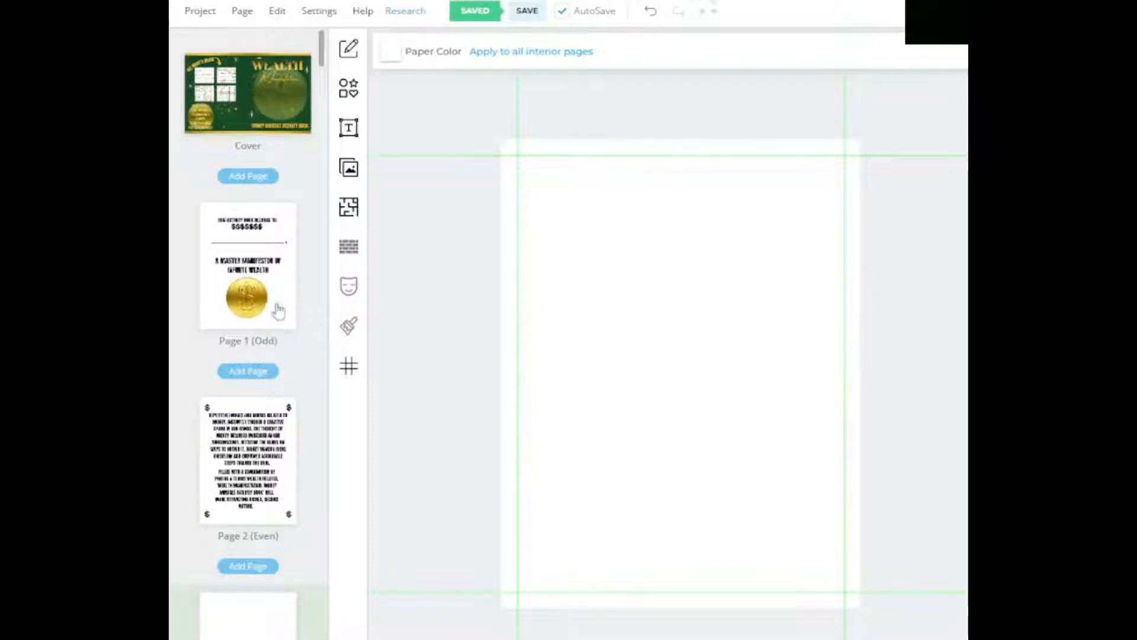
Step: Review the first two pages, and insert the uploaded SCRIPTING PAGE image on page 3
{"action": "left_click", "coordinate": [256, 269]}
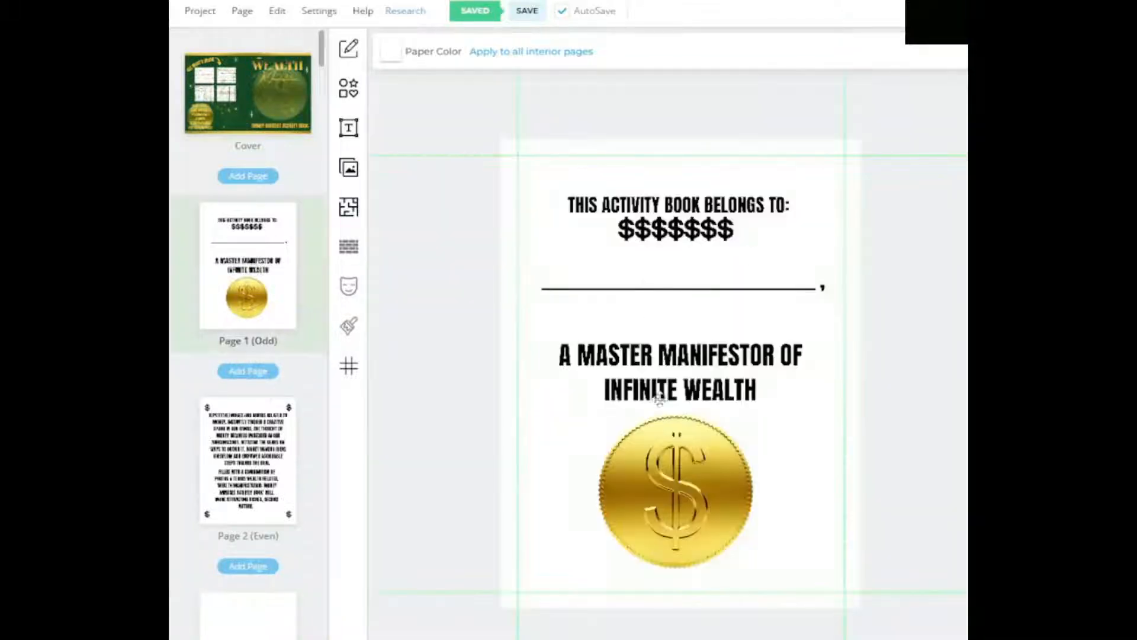
{"action": "left_click", "coordinate": [265, 475]}
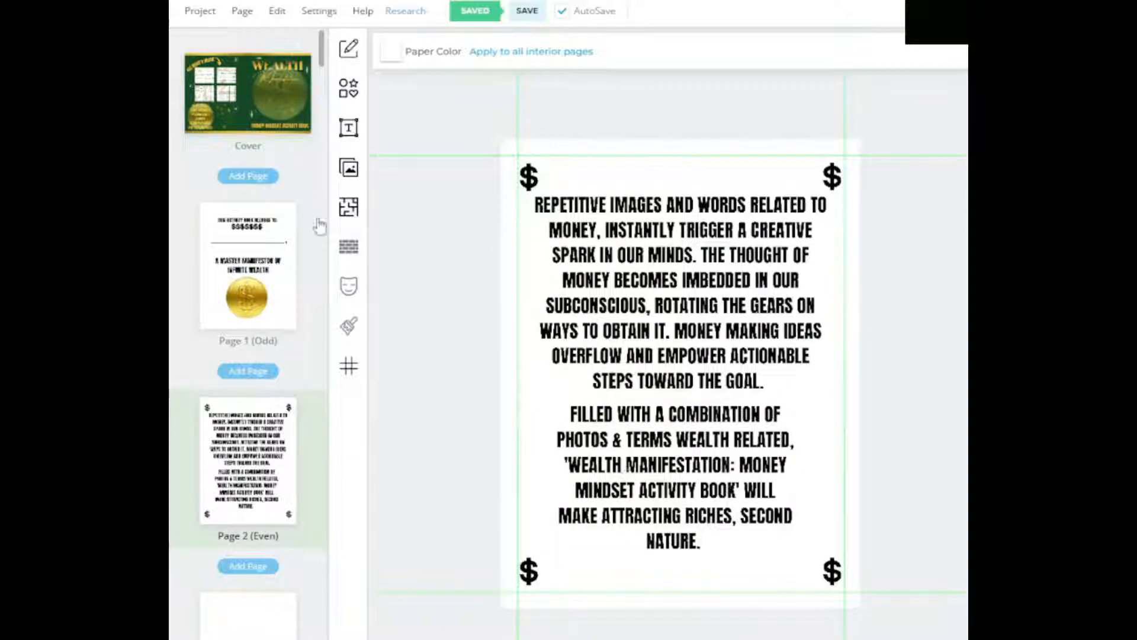
{"action": "left_click_drag", "start_coordinate": [323, 62], "coordinate": [323, 79]}
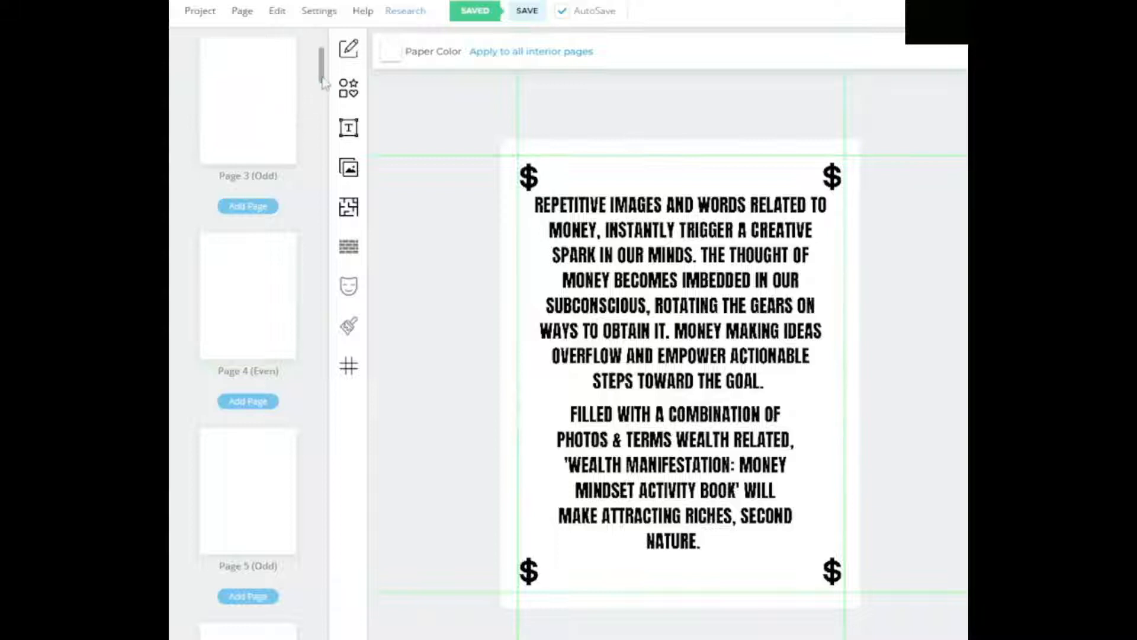
{"action": "left_click_drag", "start_coordinate": [323, 78], "coordinate": [323, 76]}
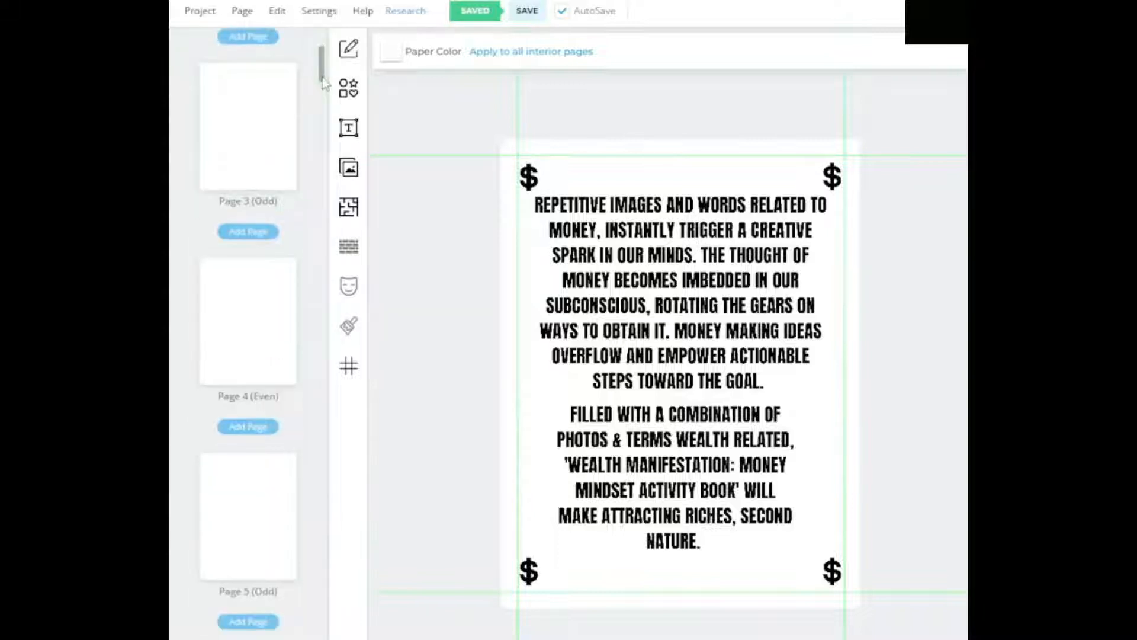
{"action": "left_click", "coordinate": [281, 112]}
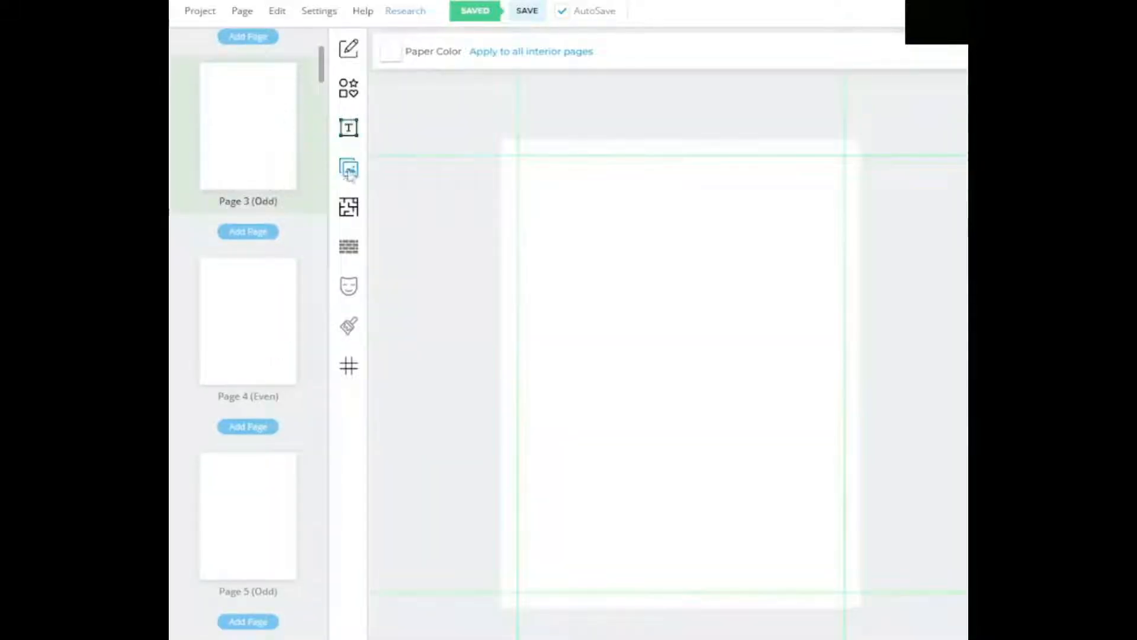
{"action": "left_click", "coordinate": [349, 168]}
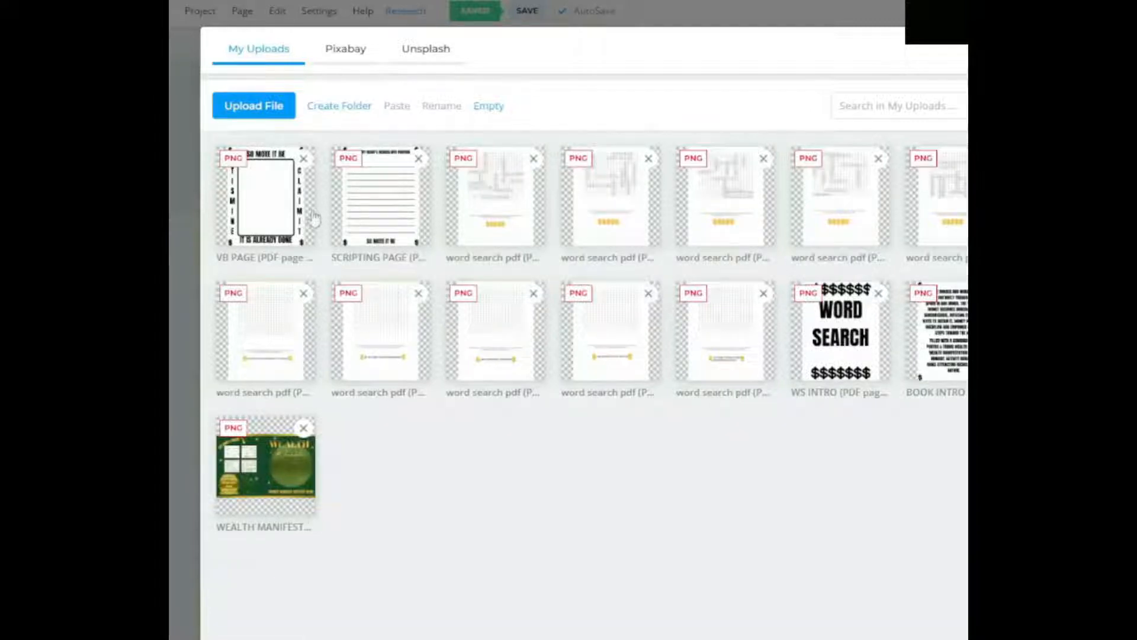
{"action": "left_click", "coordinate": [396, 207]}
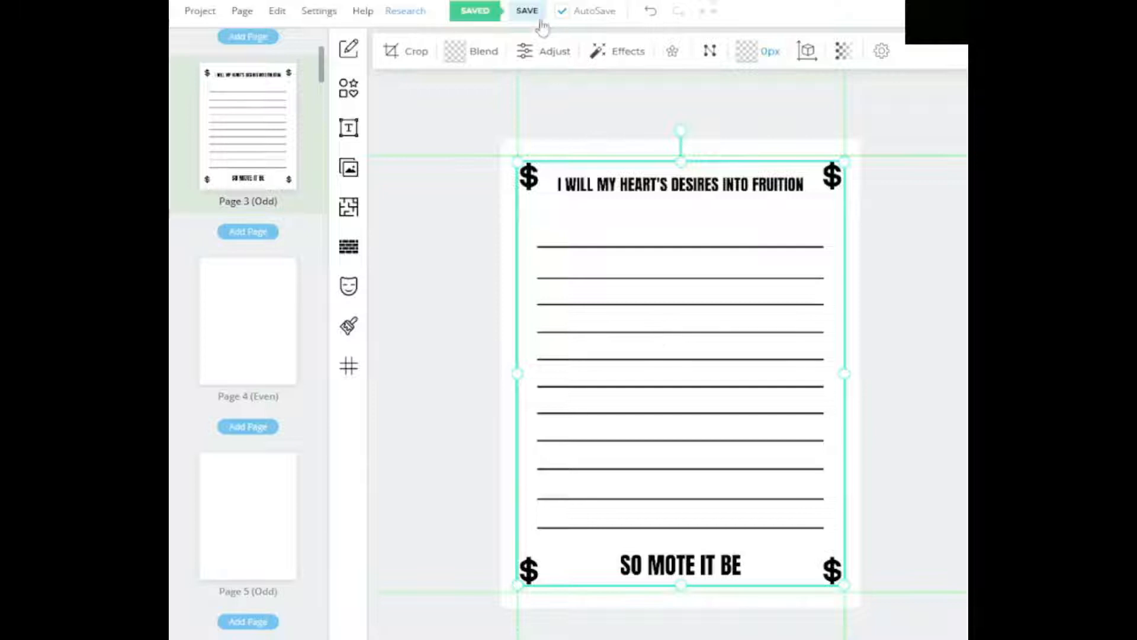
Step: Insert the uploaded SCRIPTING PAGE image on page 4 and save the project
{"action": "left_click", "coordinate": [227, 303]}
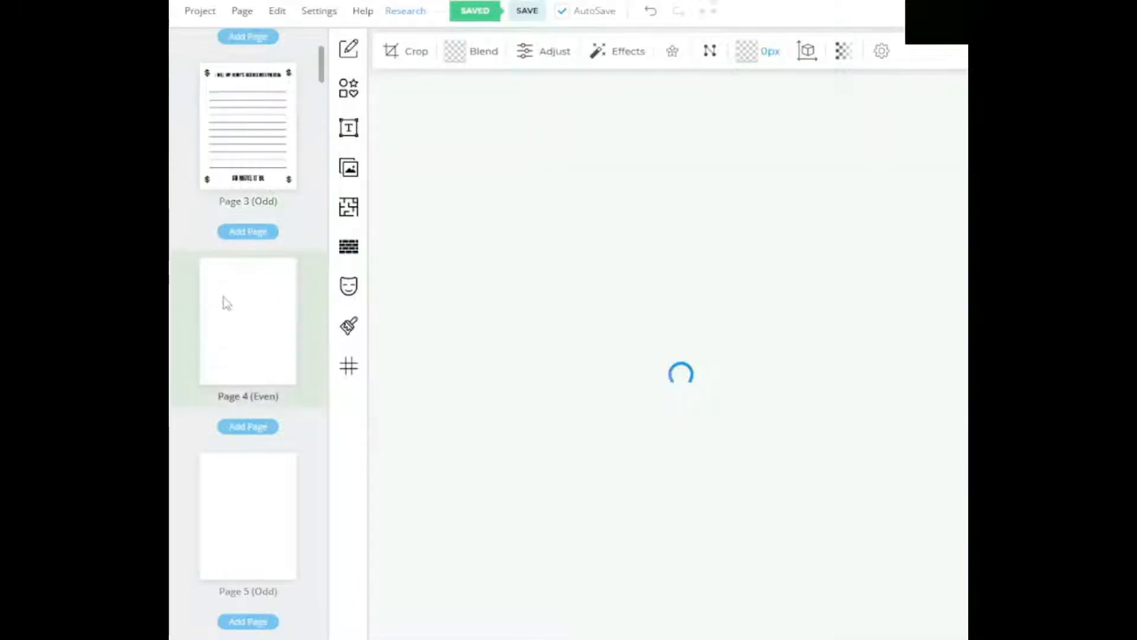
{"action": "left_click", "coordinate": [346, 168]}
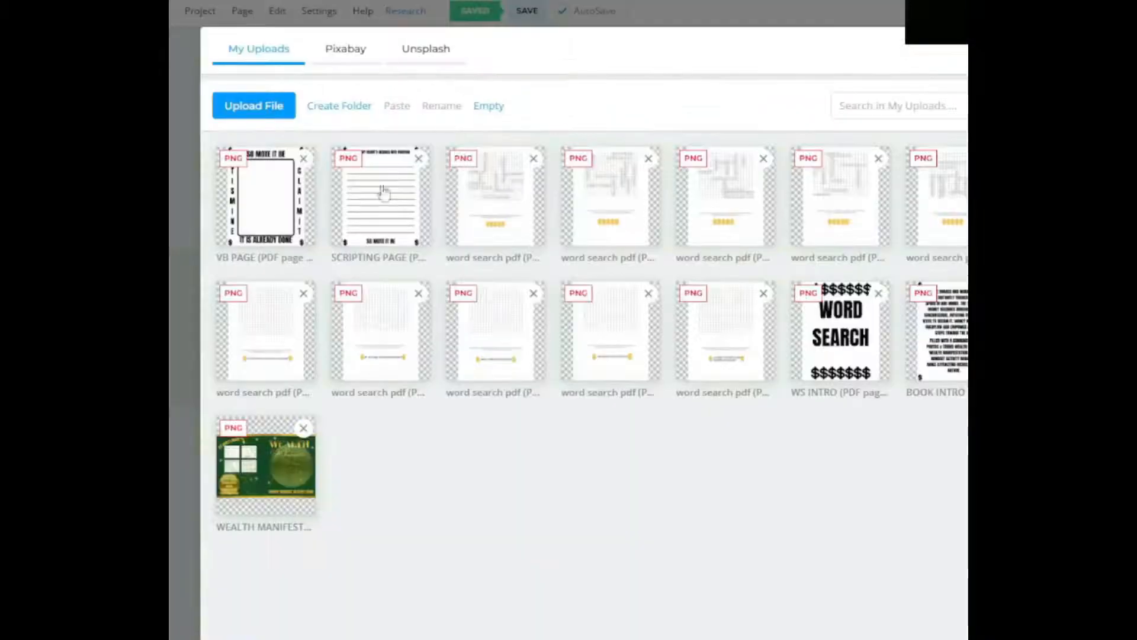
{"action": "left_click", "coordinate": [364, 207]}
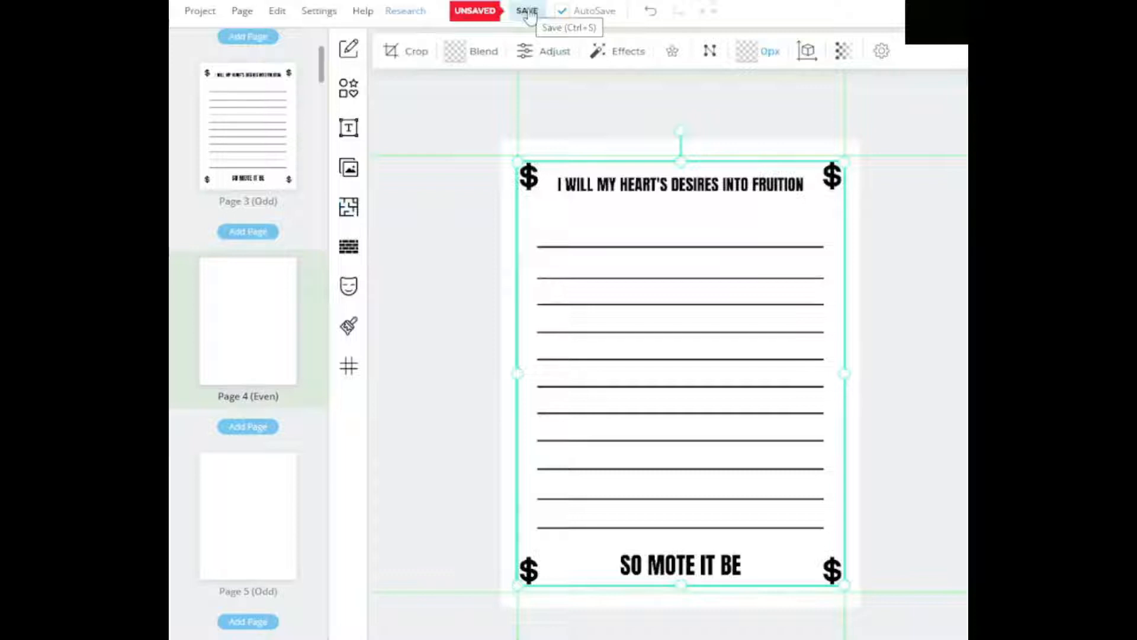
{"action": "left_click", "coordinate": [527, 12]}
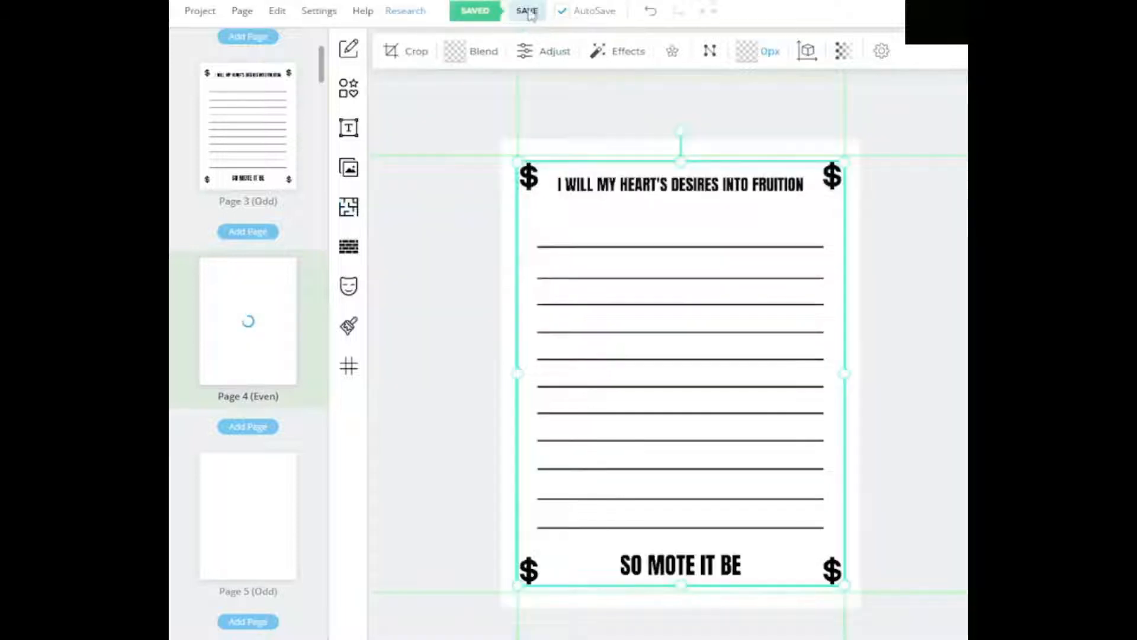
Step: Insert the uploaded VB PAGE image on page 5 and save the project
{"action": "left_click", "coordinate": [233, 500]}
{"action": "left_click", "coordinate": [349, 167]}
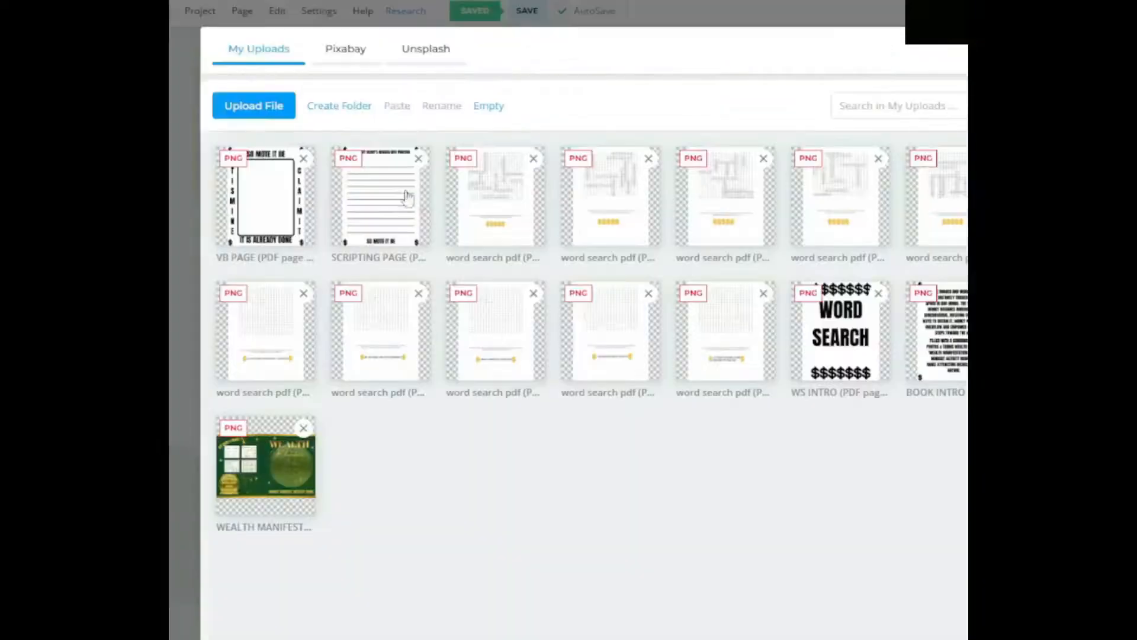
{"action": "left_click", "coordinate": [293, 214]}
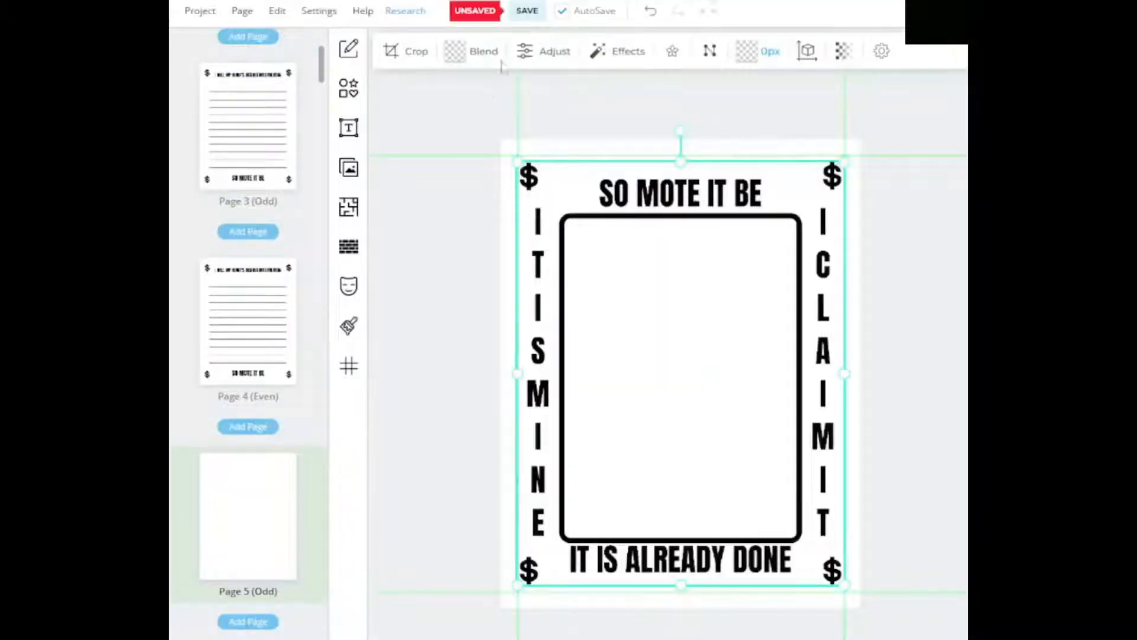
{"action": "left_click", "coordinate": [531, 17]}
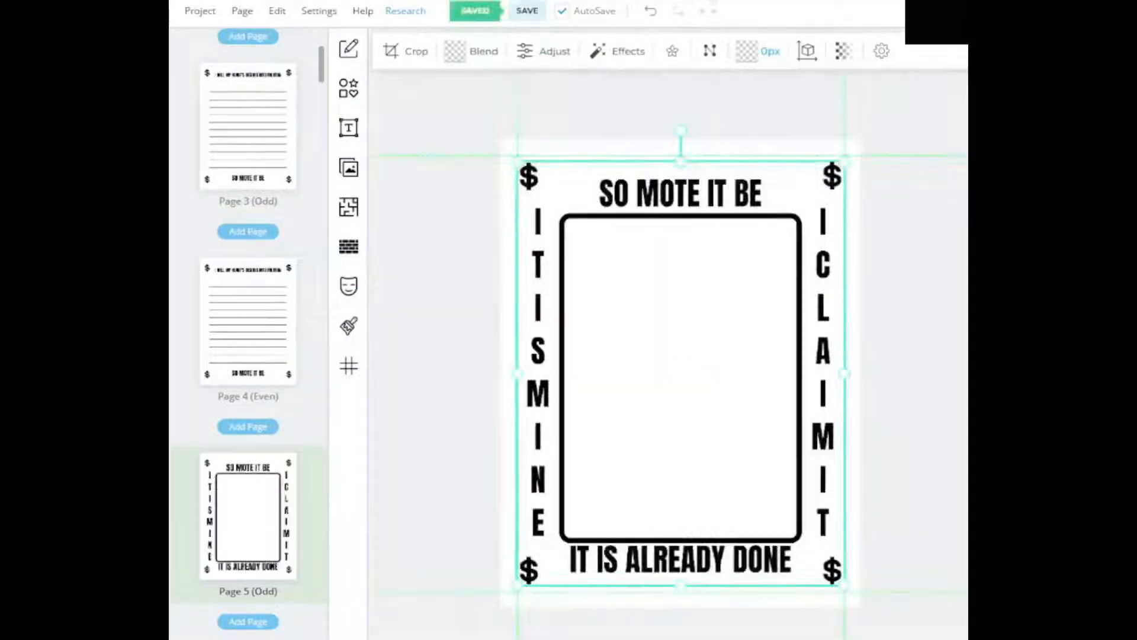
Step: Insert the uploaded VB PAGE image on page 6 and save the project
{"action": "left_click", "coordinate": [348, 171]}
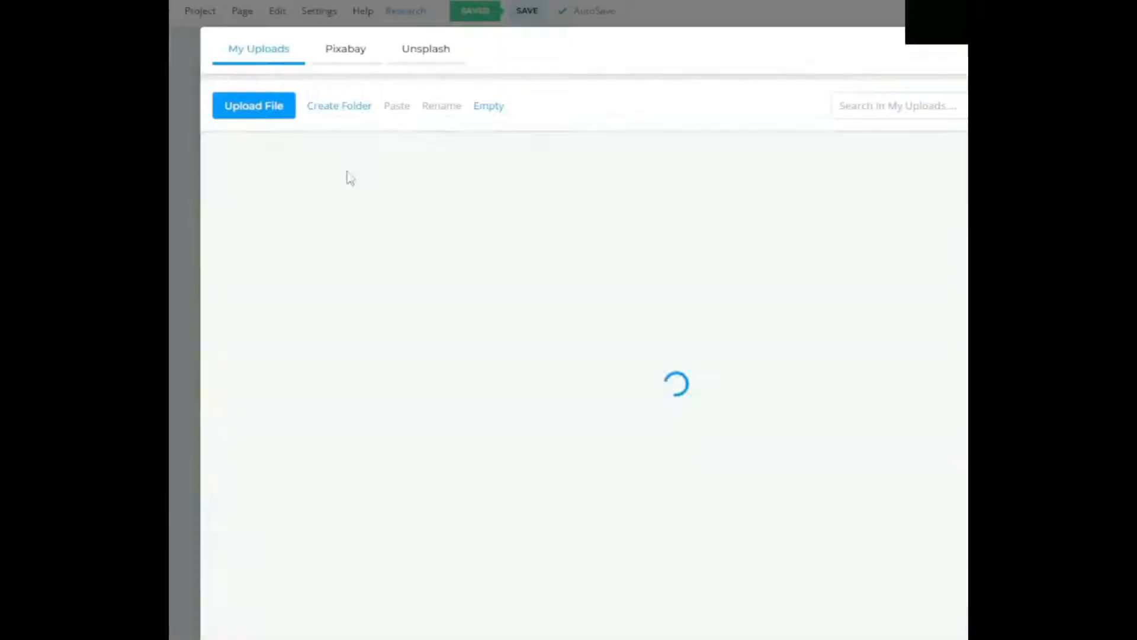
{"action": "left_click", "coordinate": [274, 194]}
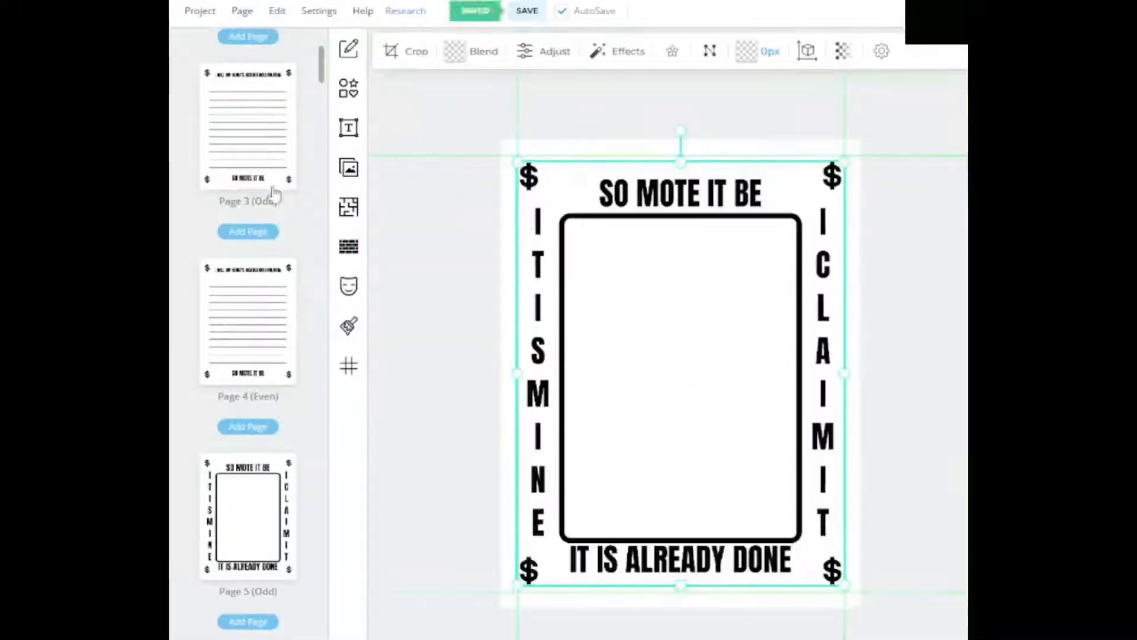
{"action": "left_click", "coordinate": [535, 19]}
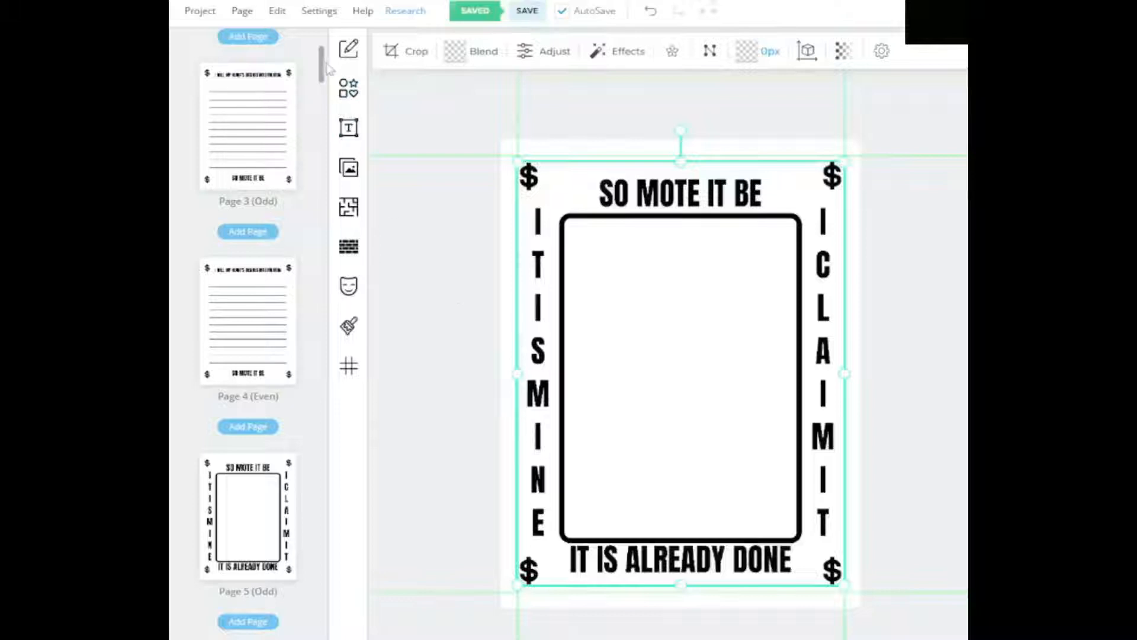
Step: Insert the uploaded WS INTRO title image on page 7
{"action": "left_click_drag", "start_coordinate": [325, 67], "coordinate": [324, 98]}
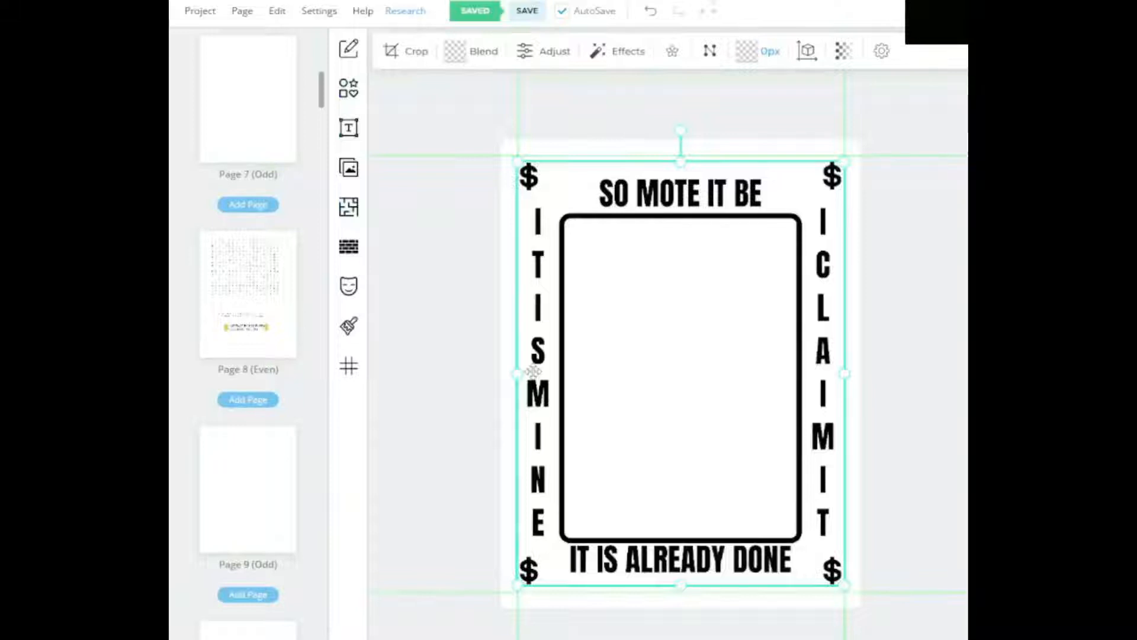
{"action": "left_click", "coordinate": [264, 292]}
{"action": "left_click", "coordinate": [264, 292]}
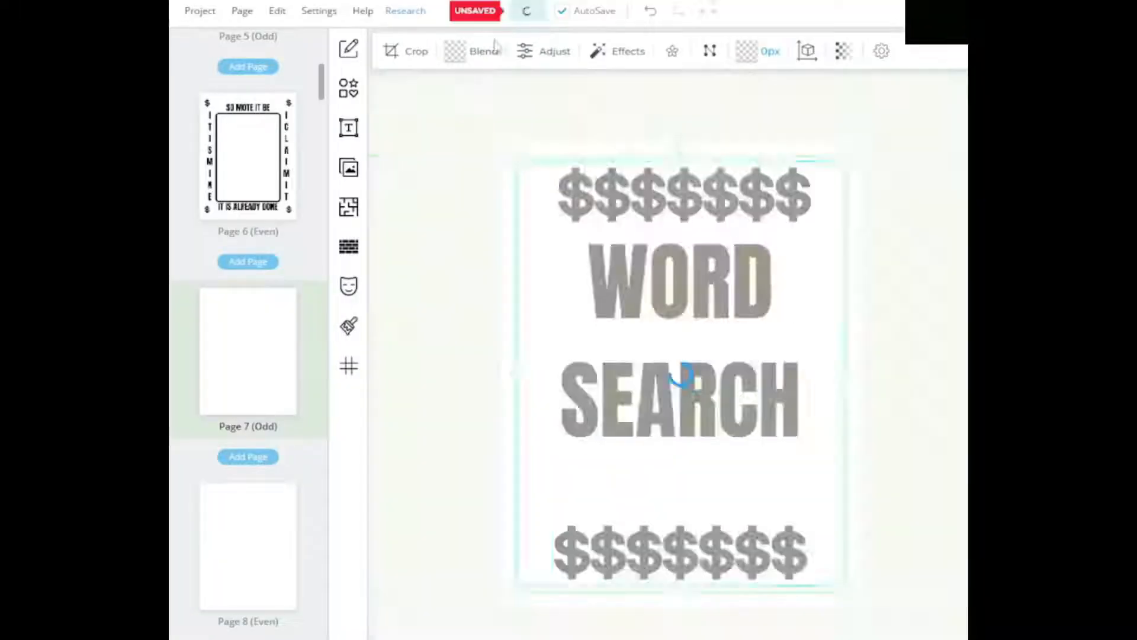
Step: Insert the "I attract riches every second of the day" word search on page 8 and enlarge it to nearly fill the page
{"action": "left_click", "coordinate": [249, 542]}
{"action": "left_click", "coordinate": [348, 169]}
{"action": "left_click", "coordinate": [616, 347]}
{"action": "left_click", "coordinate": [537, 12]}
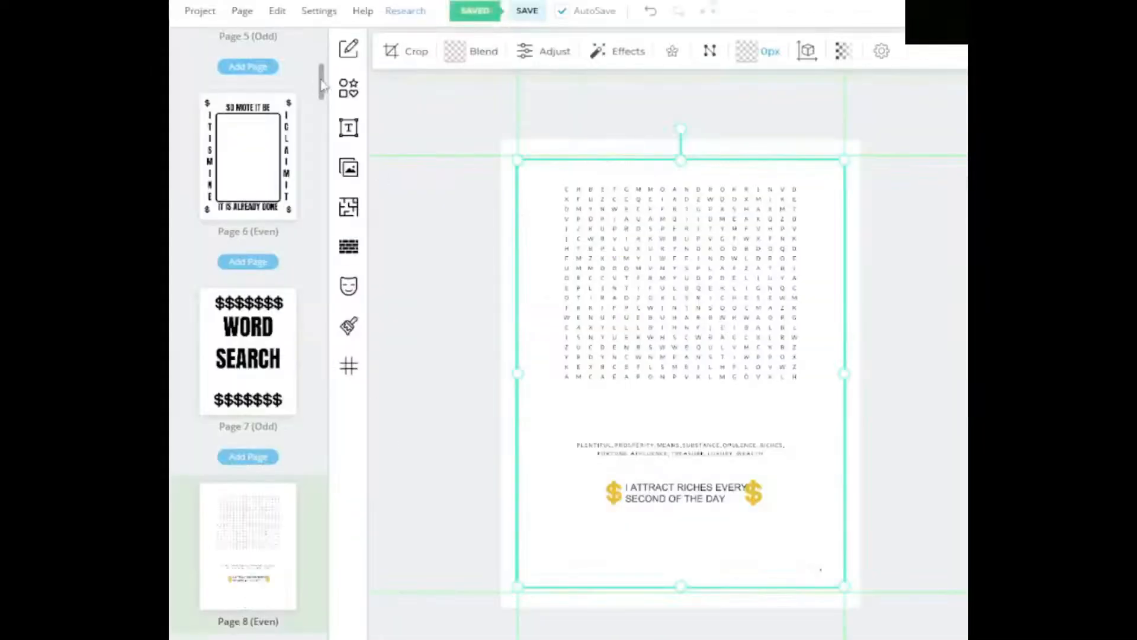
{"action": "left_click_drag", "start_coordinate": [522, 168], "coordinate": [503, 149]}
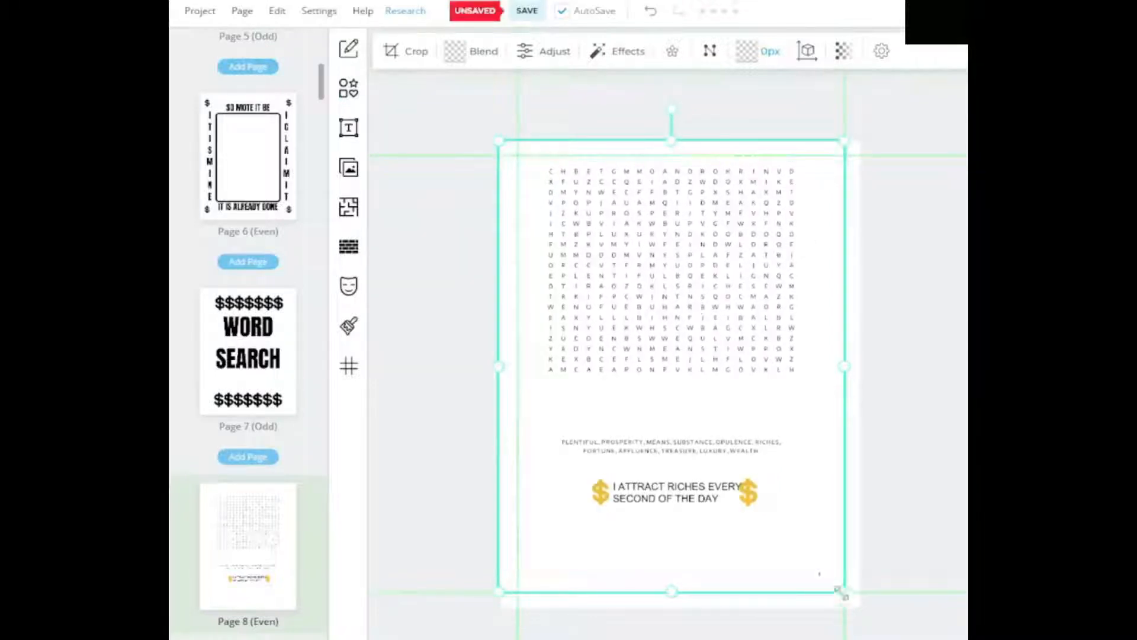
{"action": "left_click", "coordinate": [896, 460]}
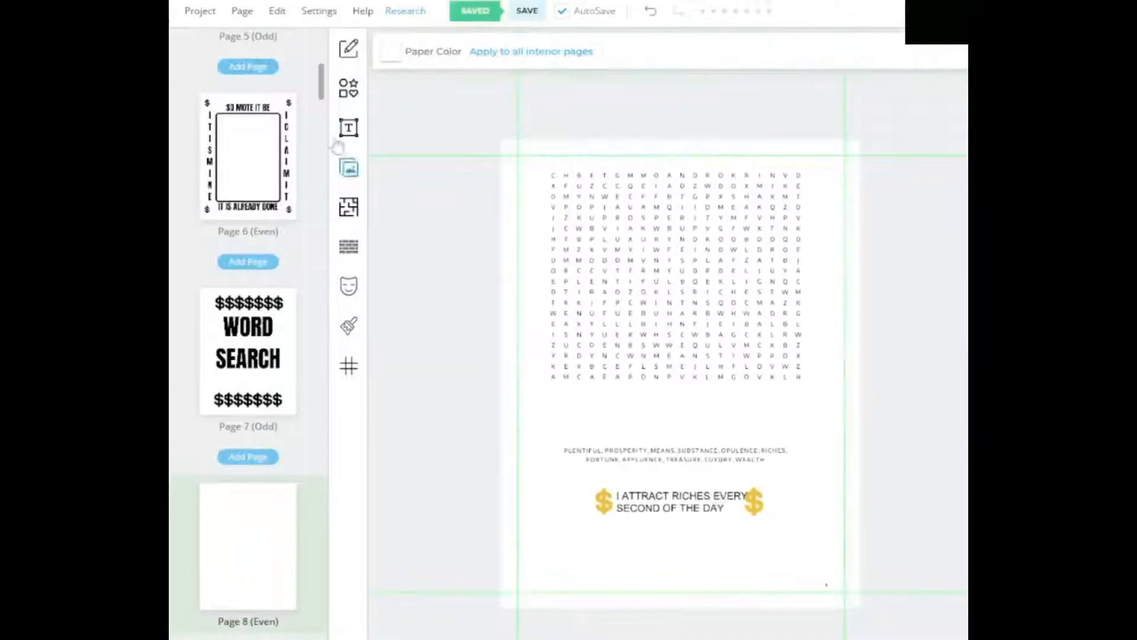
Step: Insert the "I am deserving of wealth" word search on page 9, enlarge it past the margins and center it vertically
{"action": "scroll", "coordinate": [259, 250], "scroll_direction": "down", "scroll_amount": 7}
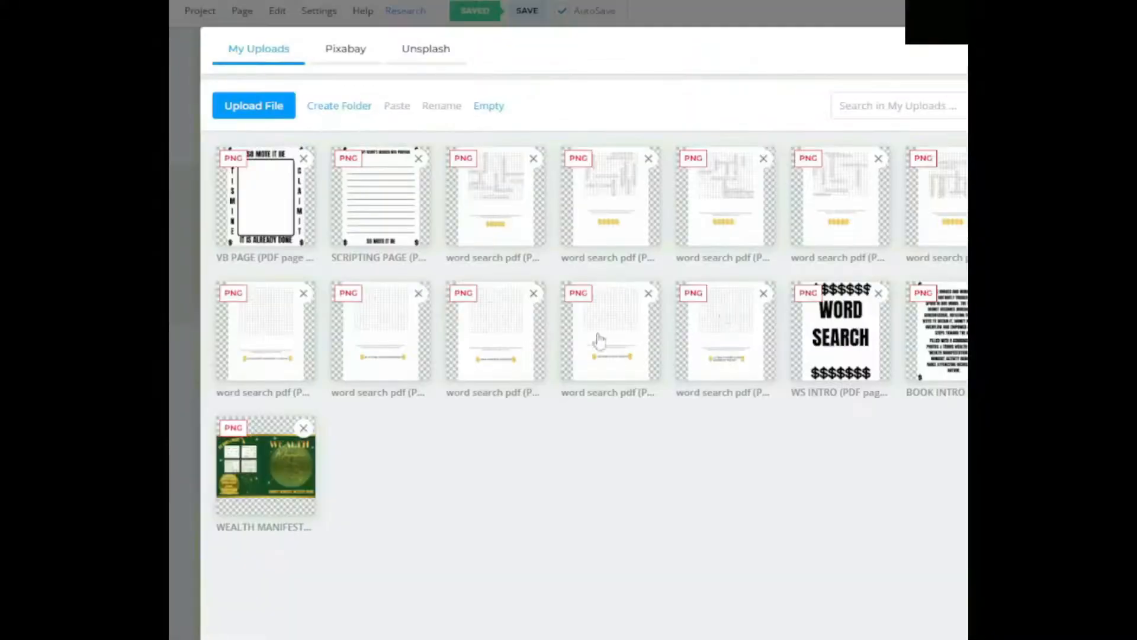
{"action": "left_click", "coordinate": [598, 337]}
{"action": "left_click_drag", "start_coordinate": [518, 158], "coordinate": [503, 140]}
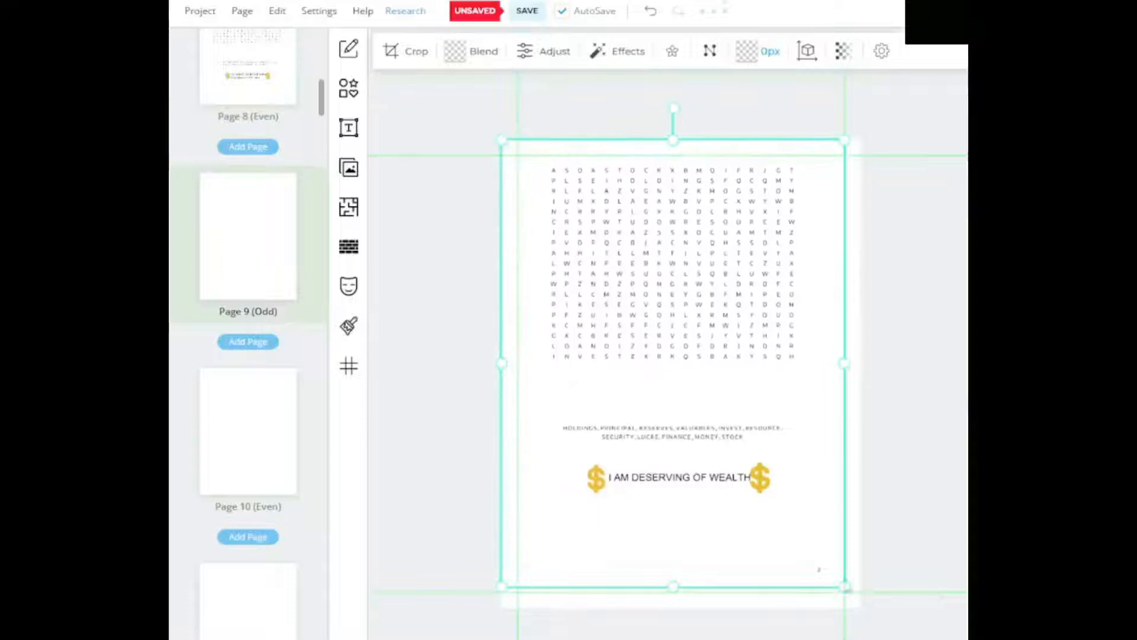
{"action": "left_click_drag", "start_coordinate": [747, 496], "coordinate": [744, 505]}
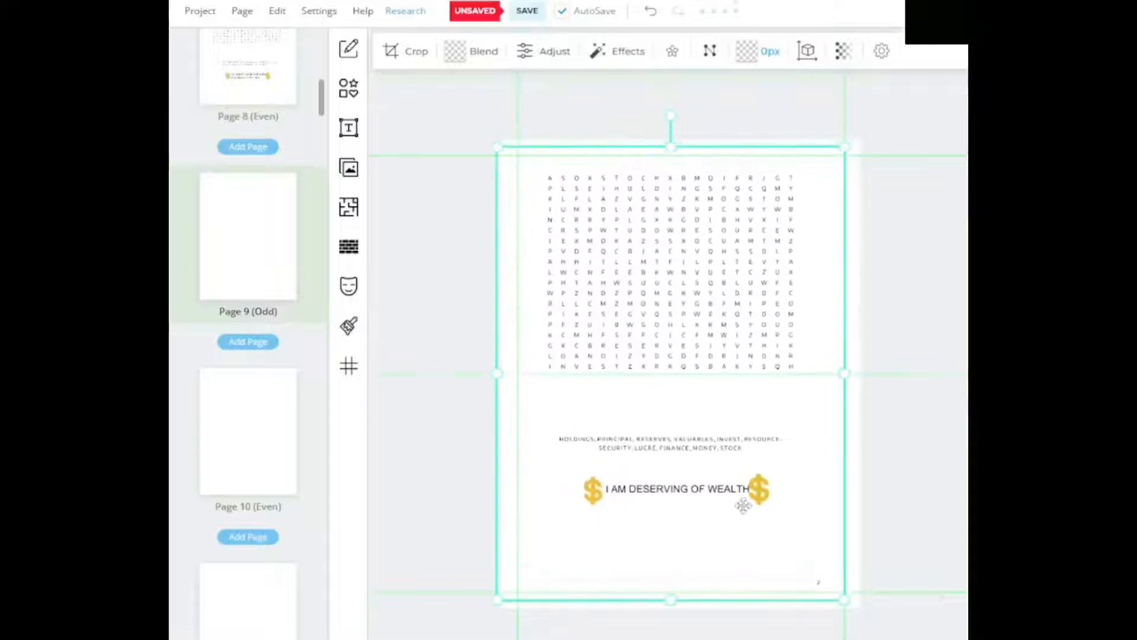
Step: Insert the "I am a powerful resource" word search on page 10, enlarge and reposition it, and save the project
{"action": "left_click", "coordinate": [249, 414]}
{"action": "left_click", "coordinate": [349, 169]}
{"action": "left_click", "coordinate": [505, 319]}
{"action": "left_click_drag", "start_coordinate": [516, 158], "coordinate": [501, 138]}
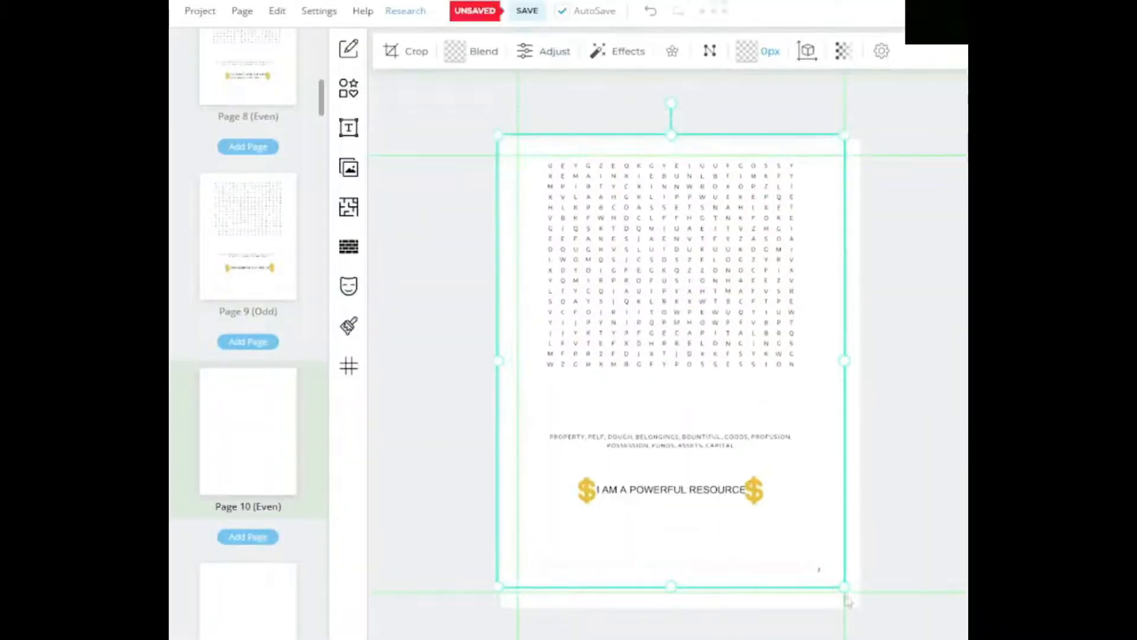
{"action": "left_click_drag", "start_coordinate": [724, 508], "coordinate": [729, 510]}
{"action": "left_click", "coordinate": [533, 17]}
Step: Insert the "My actions create prosperity" word search on page 11, enlarge it to fill the page, and save the project
{"action": "left_click", "coordinate": [259, 603]}
{"action": "left_click", "coordinate": [348, 169]}
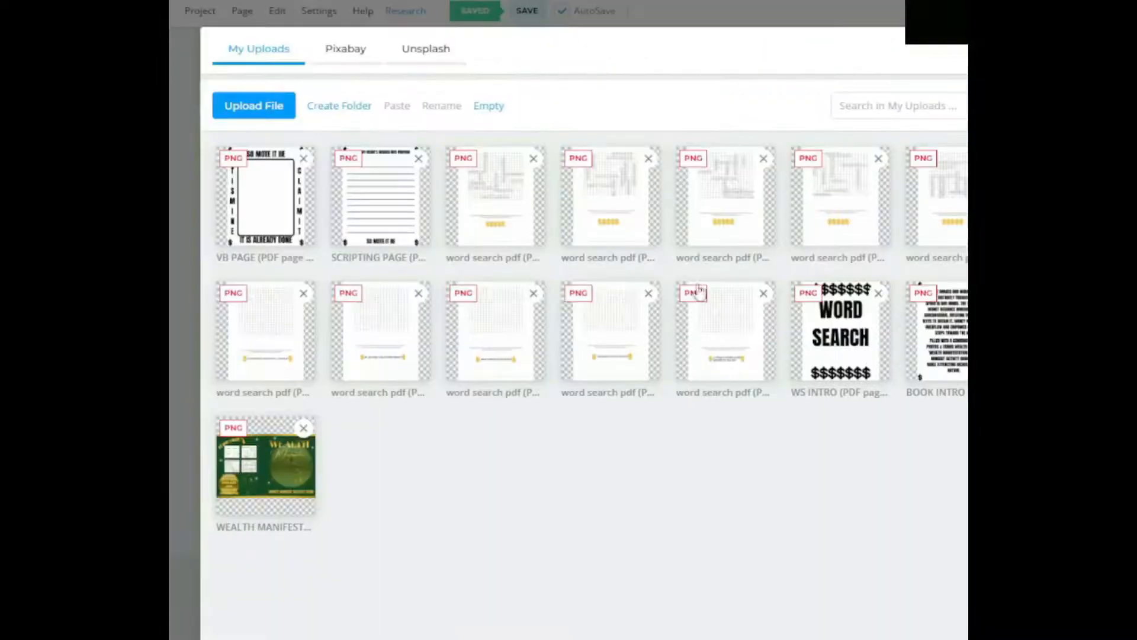
{"action": "left_click", "coordinate": [391, 323]}
{"action": "left_click_drag", "start_coordinate": [517, 161], "coordinate": [500, 138]}
{"action": "left_click_drag", "start_coordinate": [844, 587], "coordinate": [853, 598]}
{"action": "left_click_drag", "start_coordinate": [758, 536], "coordinate": [761, 540]}
{"action": "left_click", "coordinate": [535, 16]}
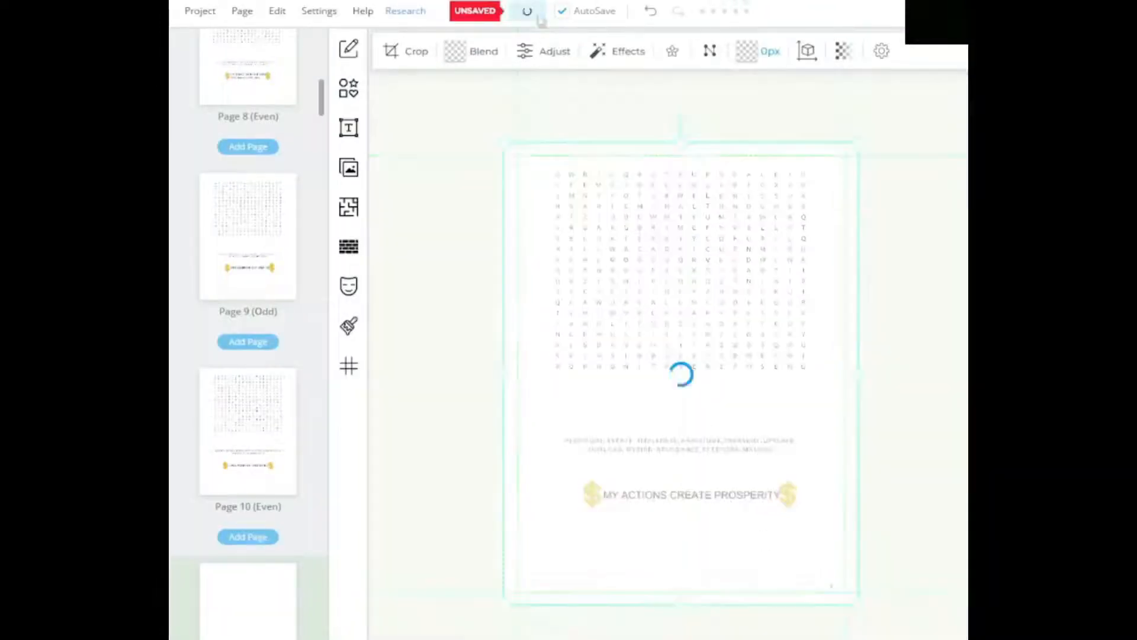
Step: Insert the "I love money and money loves me" word search on page 12 and enlarge it to fill the page
{"action": "scroll", "coordinate": [308, 603], "scroll_direction": "down", "scroll_amount": 6}
{"action": "left_click", "coordinate": [249, 290]}
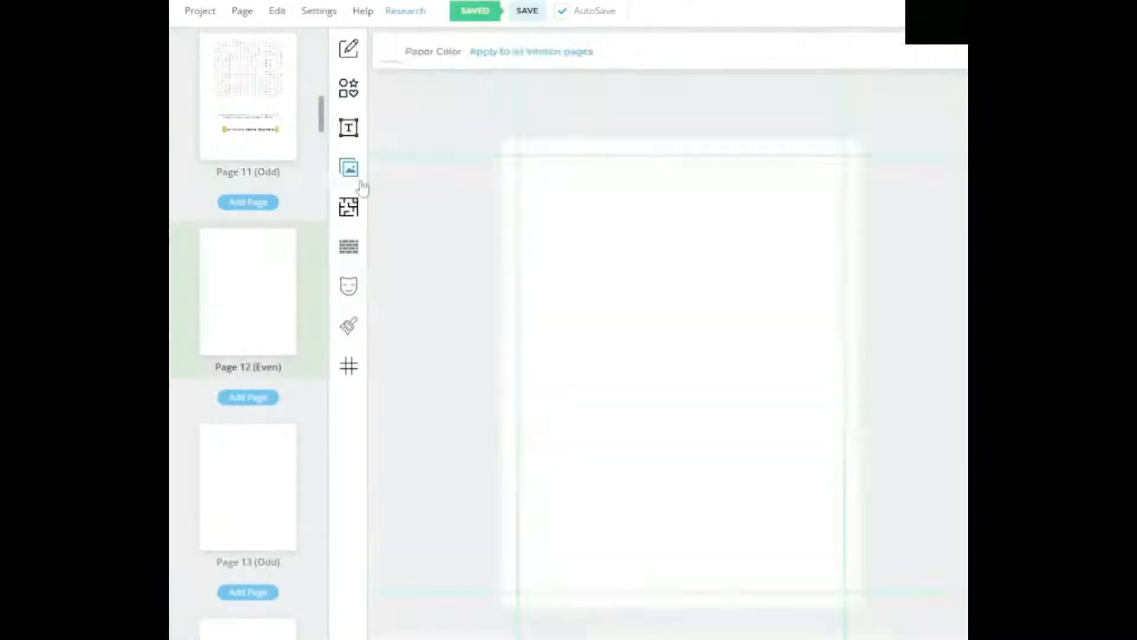
{"action": "left_click", "coordinate": [349, 170]}
{"action": "left_click", "coordinate": [585, 342]}
{"action": "left_click_drag", "start_coordinate": [517, 160], "coordinate": [501, 140]}
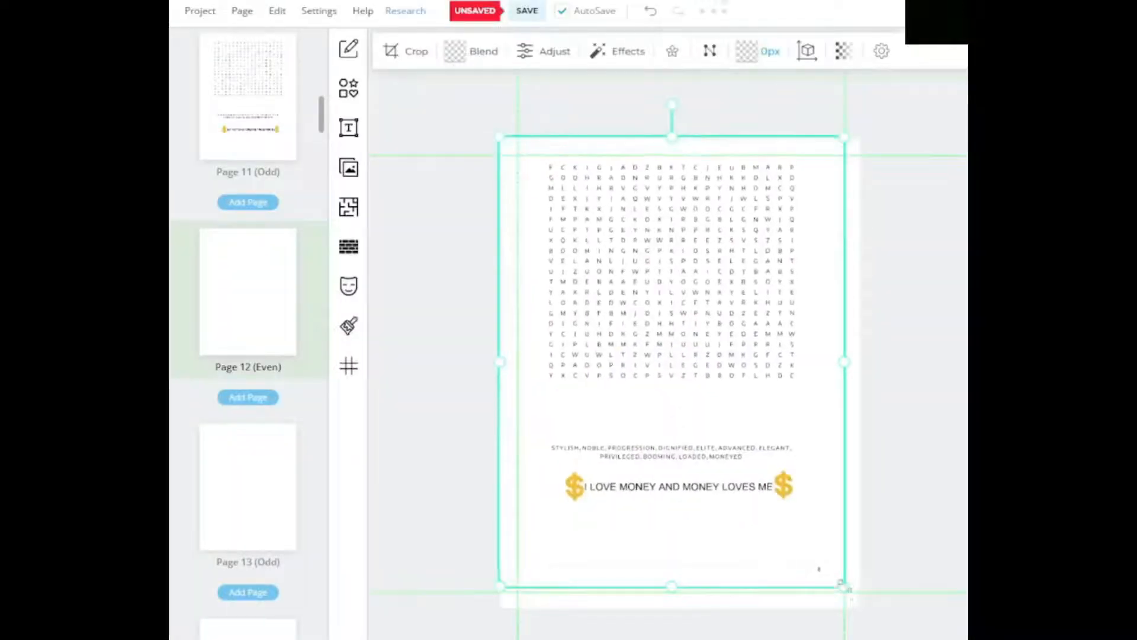
{"action": "left_click_drag", "start_coordinate": [844, 587], "coordinate": [854, 598]}
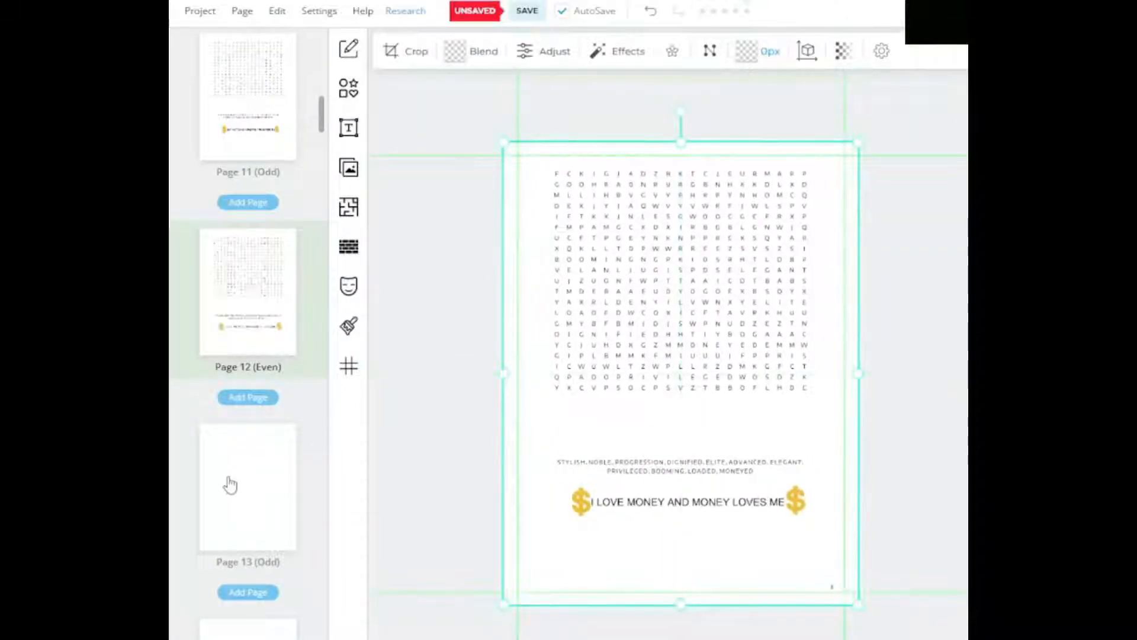
Step: Insert the uploaded Solutions image with "I collect copious coins and overflow the bag" on page 13
{"action": "left_click", "coordinate": [226, 482]}
{"action": "left_click", "coordinate": [249, 279]}
{"action": "left_click", "coordinate": [269, 482]}
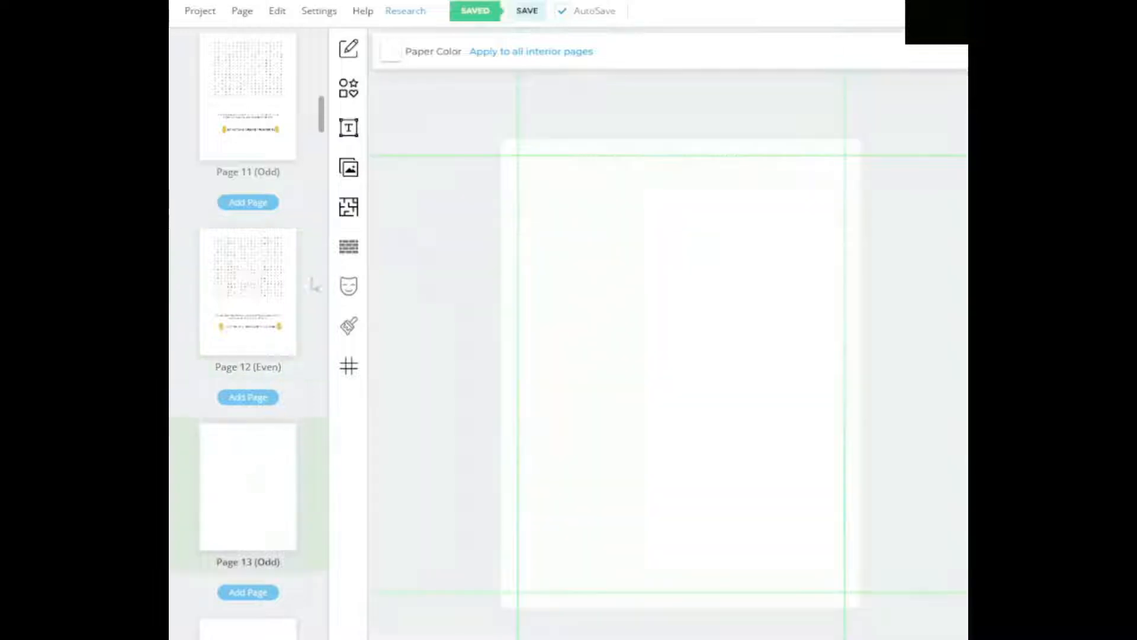
{"action": "left_click", "coordinate": [349, 168]}
{"action": "left_click", "coordinate": [287, 337]}
Step: Enlarge the Solutions image on page 13 beyond the page margins, shift it down, and save the project
{"action": "mouse_move", "coordinate": [323, 116]}
{"action": "left_mouse_down"}
{"action": "mouse_move", "coordinate": [327, 86]}
{"action": "mouse_move", "coordinate": [334, 114]}
{"action": "mouse_move", "coordinate": [356, 89]}
{"action": "mouse_move", "coordinate": [322, 98]}
{"action": "mouse_move", "coordinate": [322, 125]}
{"action": "left_mouse_up"}
{"action": "left_click_drag", "start_coordinate": [517, 160], "coordinate": [471, 100]}
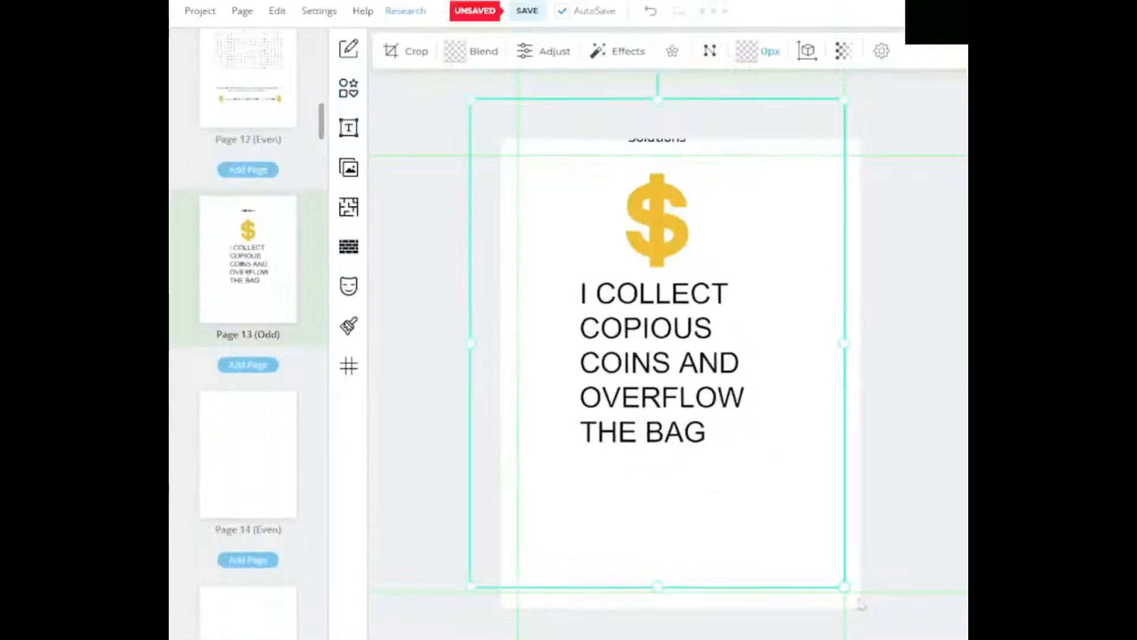
{"action": "left_click_drag", "start_coordinate": [844, 587], "coordinate": [870, 620]}
{"action": "left_click_drag", "start_coordinate": [734, 428], "coordinate": [740, 484]}
{"action": "left_click", "coordinate": [524, 16]}
Step: Insert the word search solution containing PLENTIFUL, PROSPERITY and MEANS on page 14, enlarge it past the margins, and save the project
{"action": "left_click", "coordinate": [212, 444]}
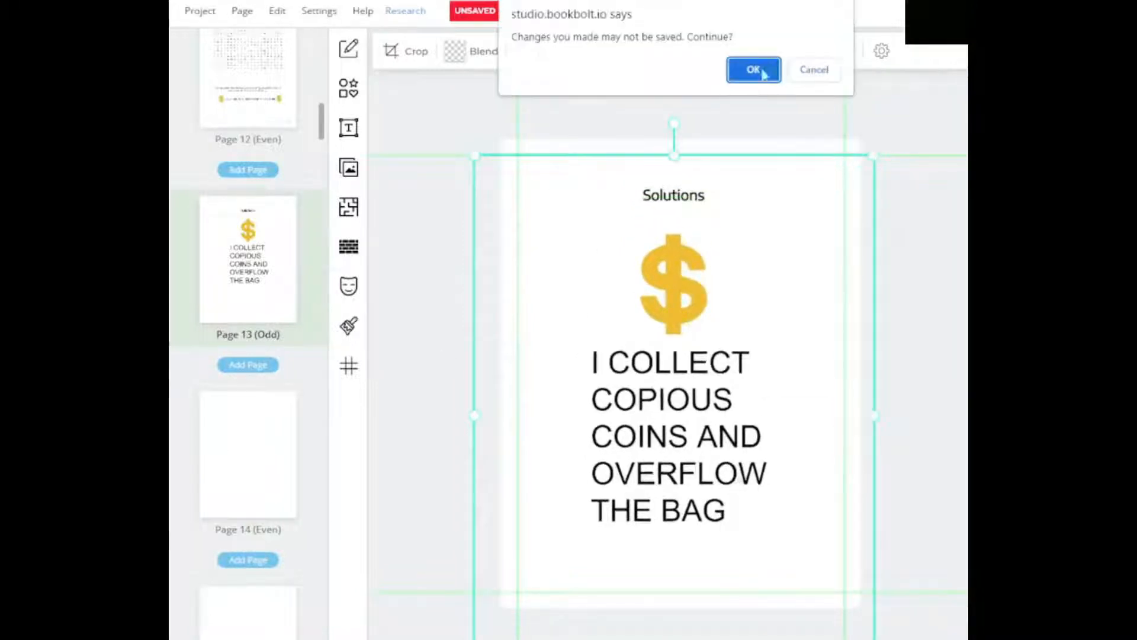
{"action": "left_click", "coordinate": [754, 69]}
{"action": "left_click", "coordinate": [348, 167]}
{"action": "left_click", "coordinate": [711, 281]}
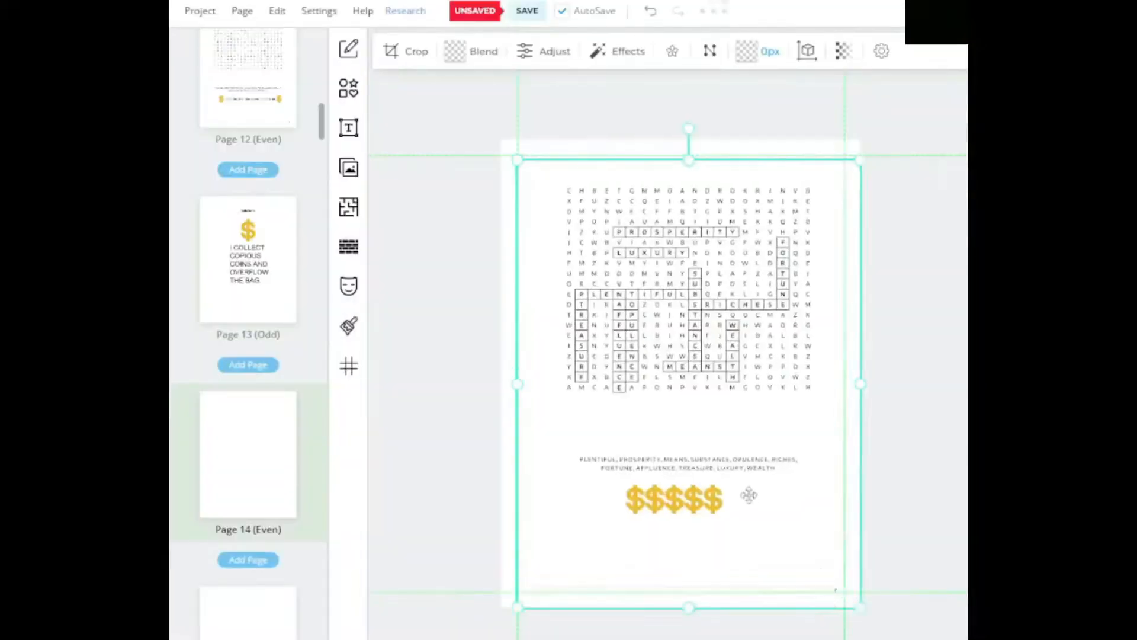
{"action": "left_click", "coordinate": [527, 11]}
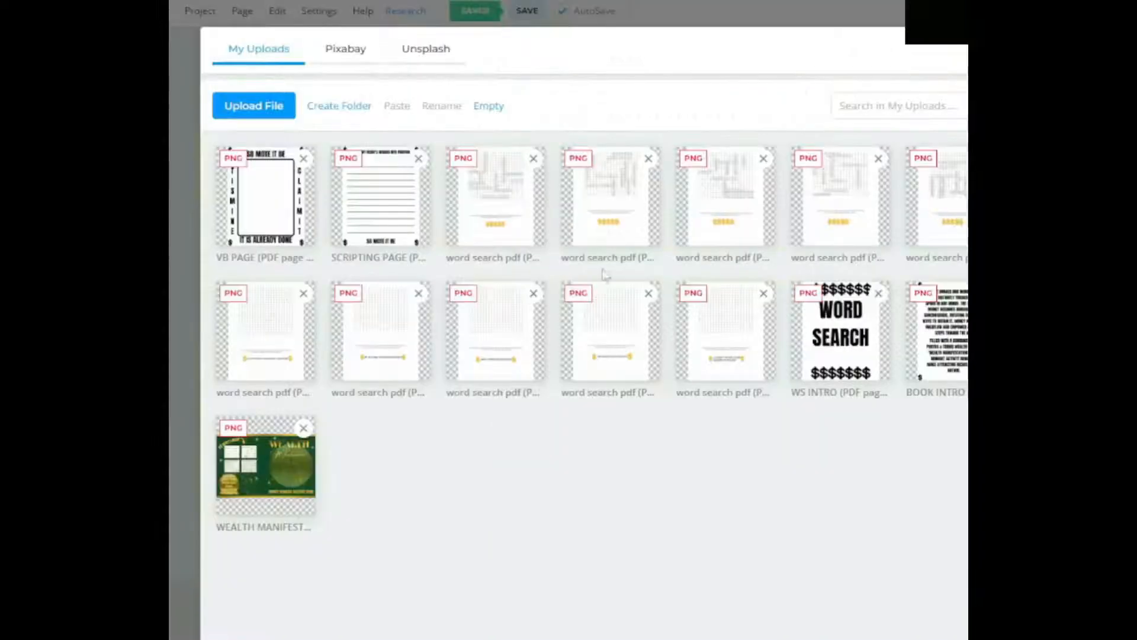
Step: Insert the word search solution containing HOLDINGS, PRINCIPAL and RESERVES on page 15, enlarge it to fill the page, and save the project
{"action": "left_click", "coordinate": [953, 209]}
{"action": "left_click_drag", "start_coordinate": [517, 161], "coordinate": [474, 150]}
{"action": "left_click_drag", "start_coordinate": [845, 587], "coordinate": [847, 592]}
{"action": "left_click_drag", "start_coordinate": [716, 497], "coordinate": [727, 510]}
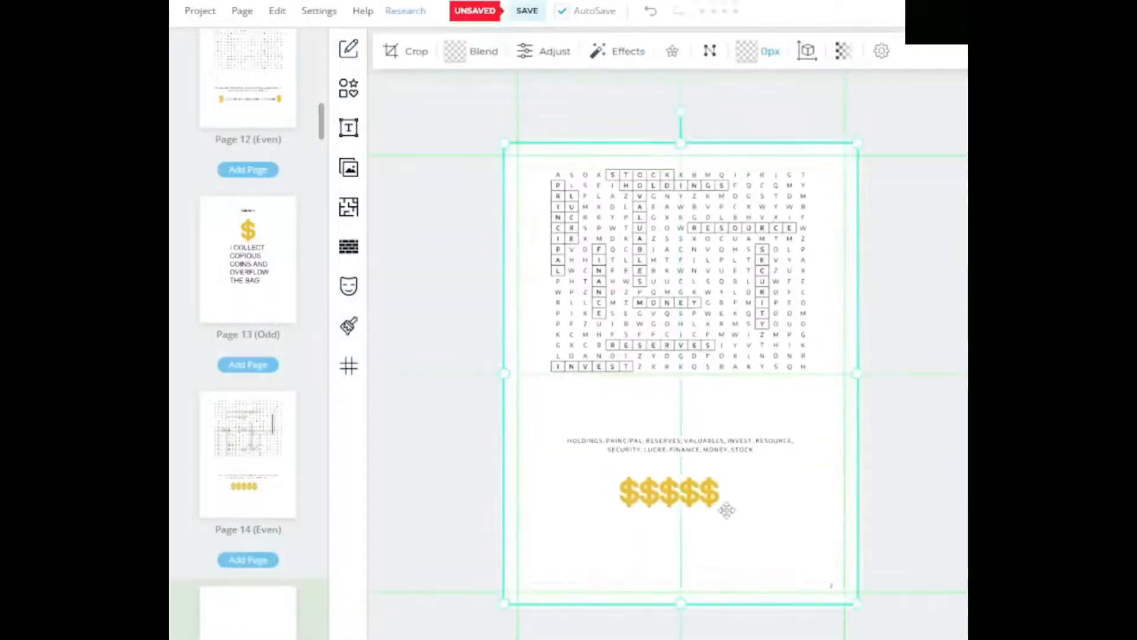
{"action": "left_click", "coordinate": [523, 11]}
Step: Insert the word search solution containing PROPERTY, PELF and DOUGH on page 16, then enlarge and center it to fill the page
{"action": "scroll", "coordinate": [261, 610], "scroll_direction": "down", "scroll_amount": 8}
{"action": "left_click", "coordinate": [255, 201]}
{"action": "left_click", "coordinate": [349, 168]}
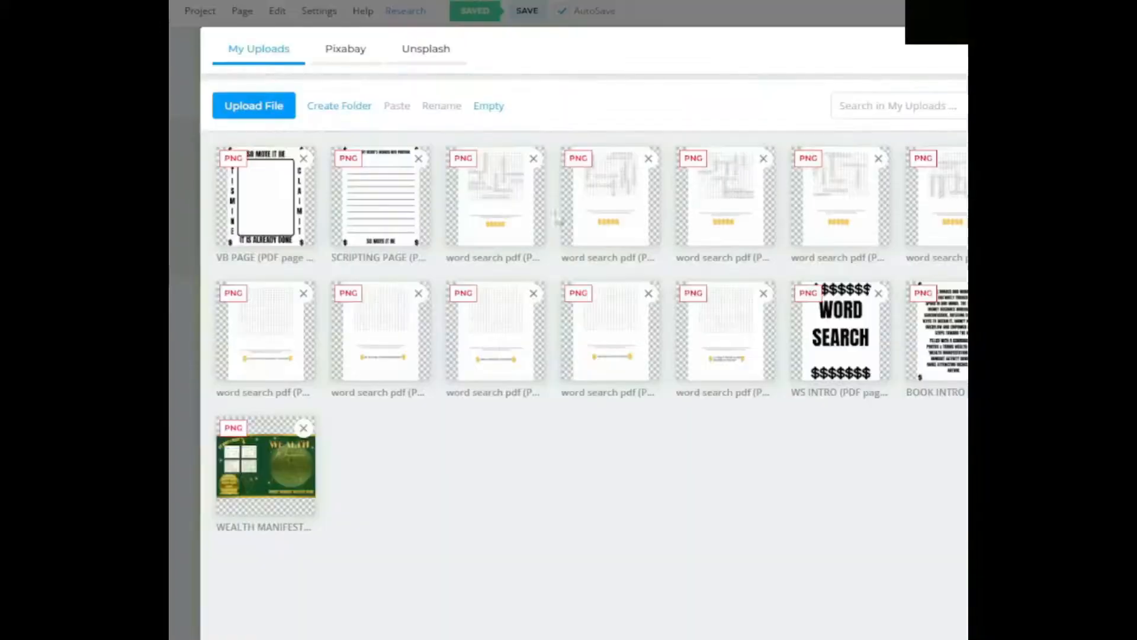
{"action": "left_click", "coordinate": [744, 202]}
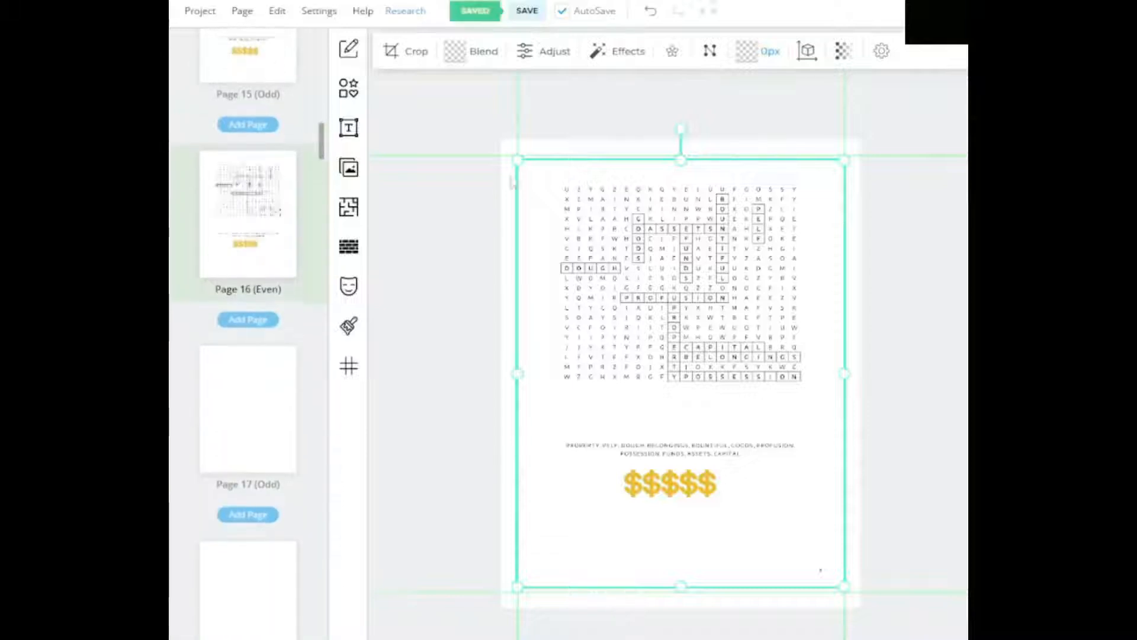
{"action": "left_click_drag", "start_coordinate": [749, 454], "coordinate": [760, 476]}
{"action": "left_click_drag", "start_coordinate": [857, 608], "coordinate": [850, 598]}
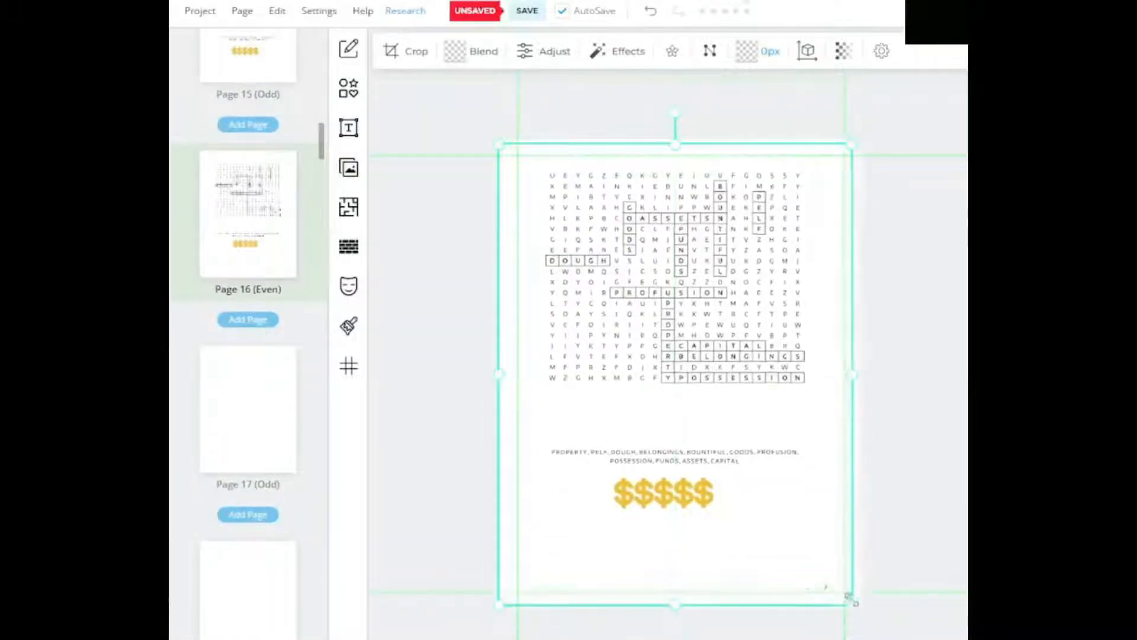
{"action": "left_click_drag", "start_coordinate": [744, 525], "coordinate": [750, 525]}
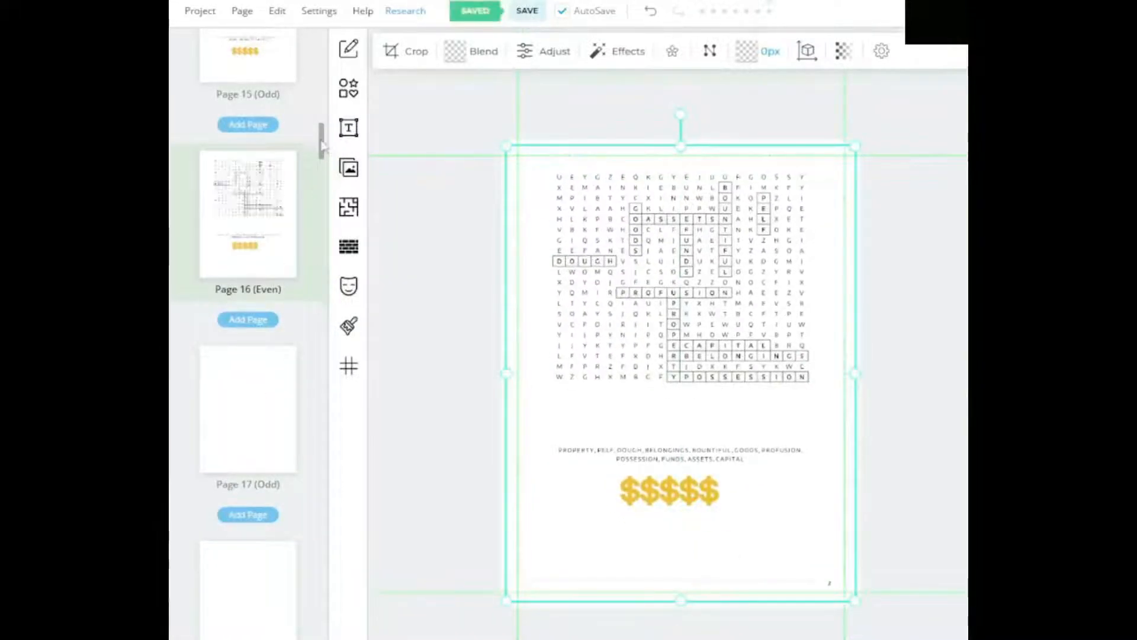
Step: Insert the first word search solution listed in the uploads on page 17 and enlarge it to fill the page
{"action": "left_click_drag", "start_coordinate": [323, 147], "coordinate": [320, 152]}
{"action": "left_click", "coordinate": [249, 207]}
{"action": "left_click", "coordinate": [348, 168]}
{"action": "left_click", "coordinate": [517, 198]}
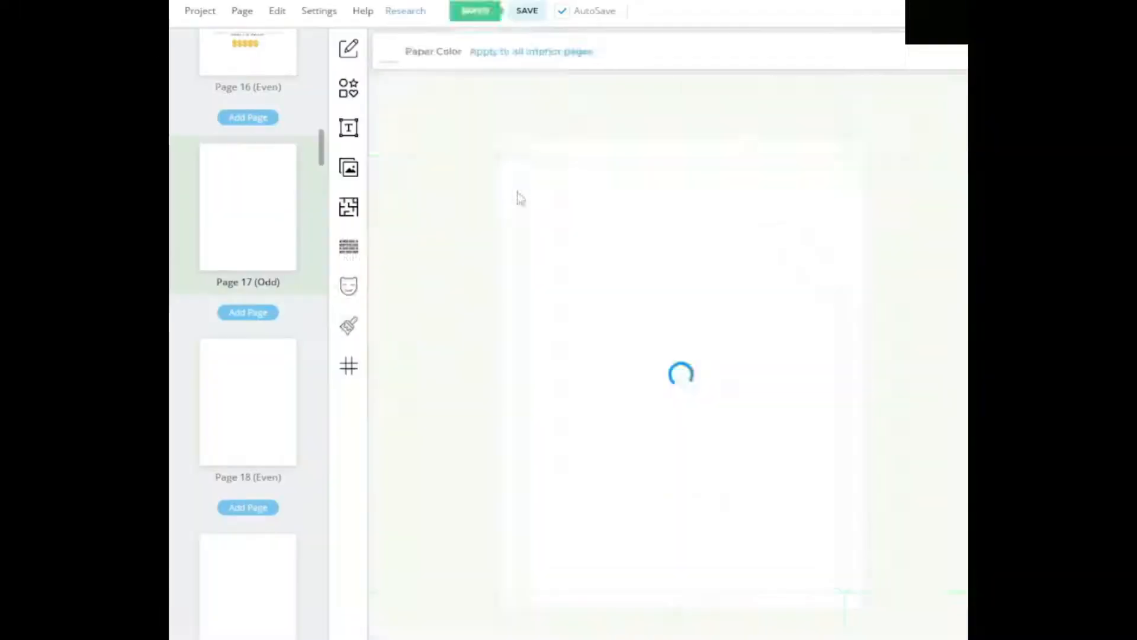
{"action": "left_click_drag", "start_coordinate": [516, 159], "coordinate": [482, 148]}
{"action": "left_click_drag", "start_coordinate": [845, 590], "coordinate": [853, 598]}
{"action": "left_click_drag", "start_coordinate": [718, 460], "coordinate": [723, 467]}
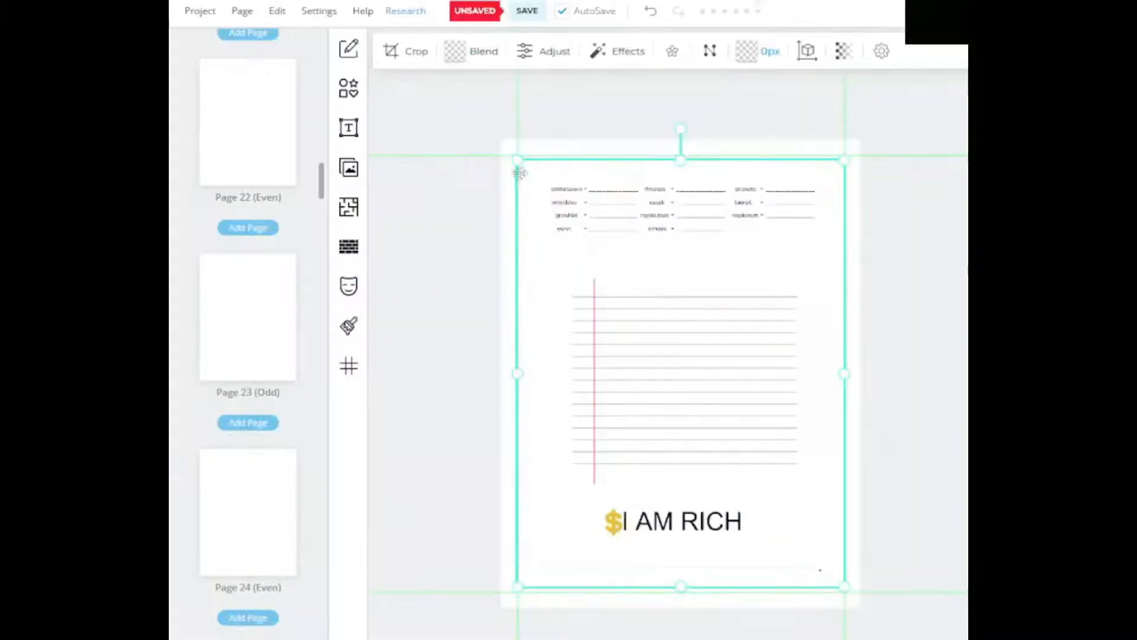
Step: Enlarge the "I AM RICH" word scramble on page 21 beyond the page margins and reposition it
{"action": "left_click_drag", "start_coordinate": [517, 161], "coordinate": [496, 133]}
{"action": "left_click_drag", "start_coordinate": [845, 586], "coordinate": [848, 591]}
{"action": "left_click_drag", "start_coordinate": [752, 515], "coordinate": [748, 524]}
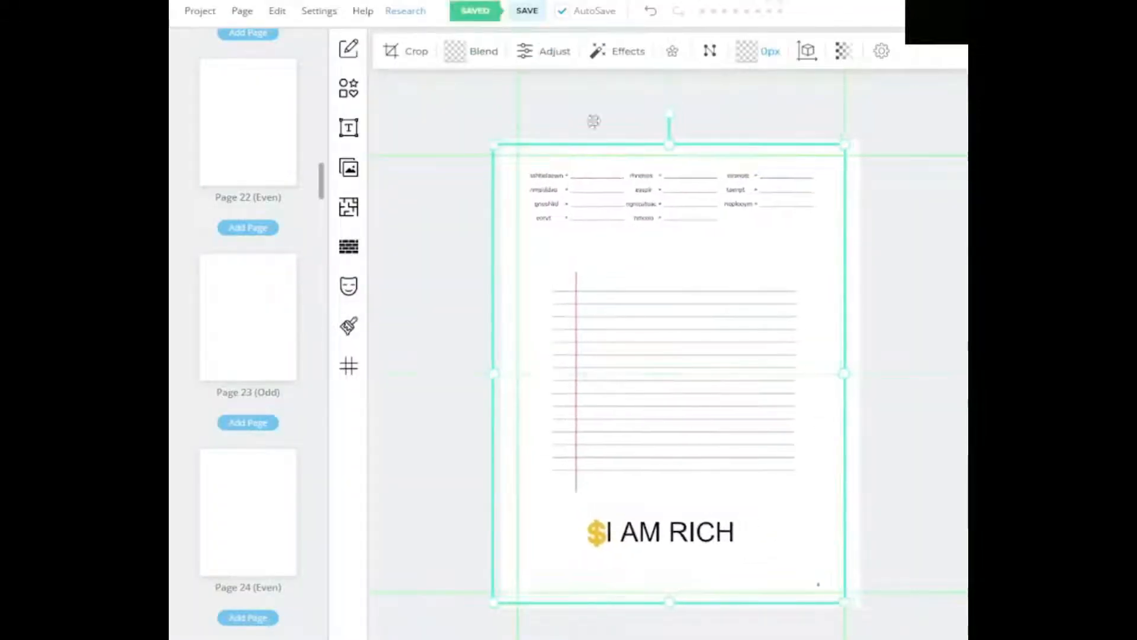
{"action": "left_click", "coordinate": [449, 362]}
Step: Place the next "I AM RICH" word scramble on page 22
{"action": "left_click_drag", "start_coordinate": [319, 190], "coordinate": [319, 186]}
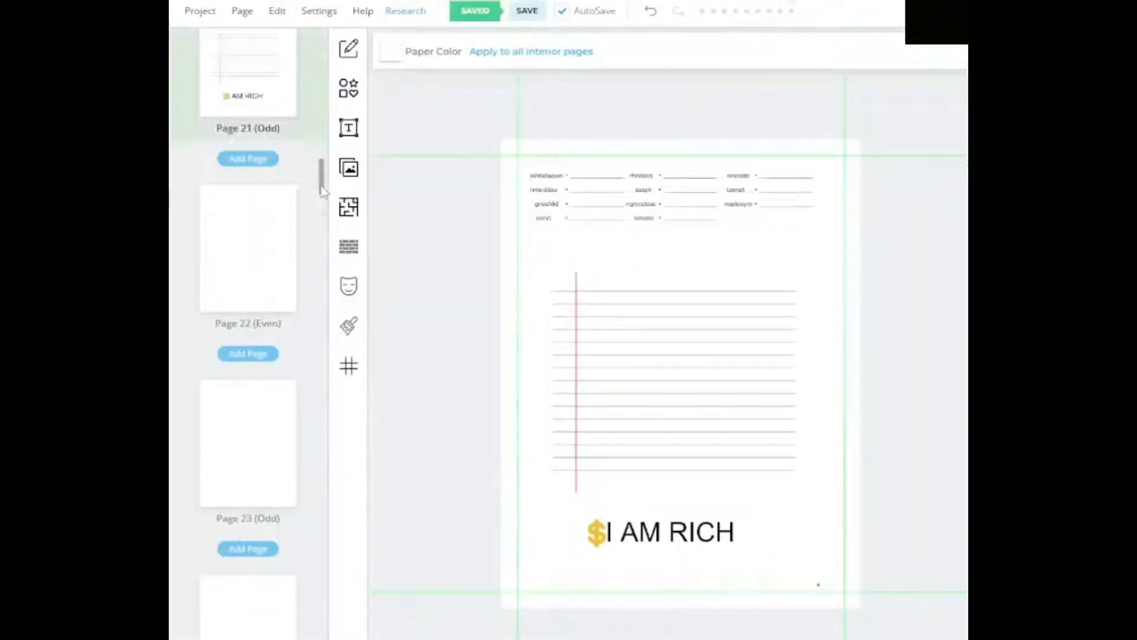
{"action": "left_click", "coordinate": [260, 228]}
{"action": "left_click", "coordinate": [256, 105]}
{"action": "left_click", "coordinate": [264, 229]}
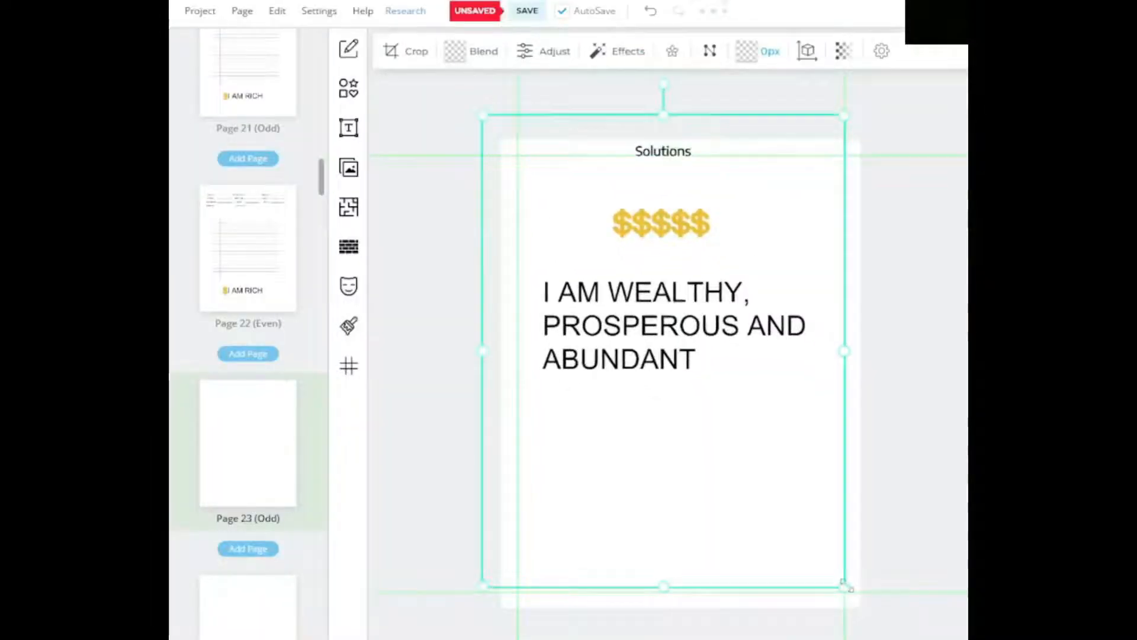
Step: Enlarge the "I am wealthy, prosperous and abundant" Solutions image on page 23 and shift it down
{"action": "left_click_drag", "start_coordinate": [847, 585], "coordinate": [878, 625]}
{"action": "left_click_drag", "start_coordinate": [744, 485], "coordinate": [746, 505]}
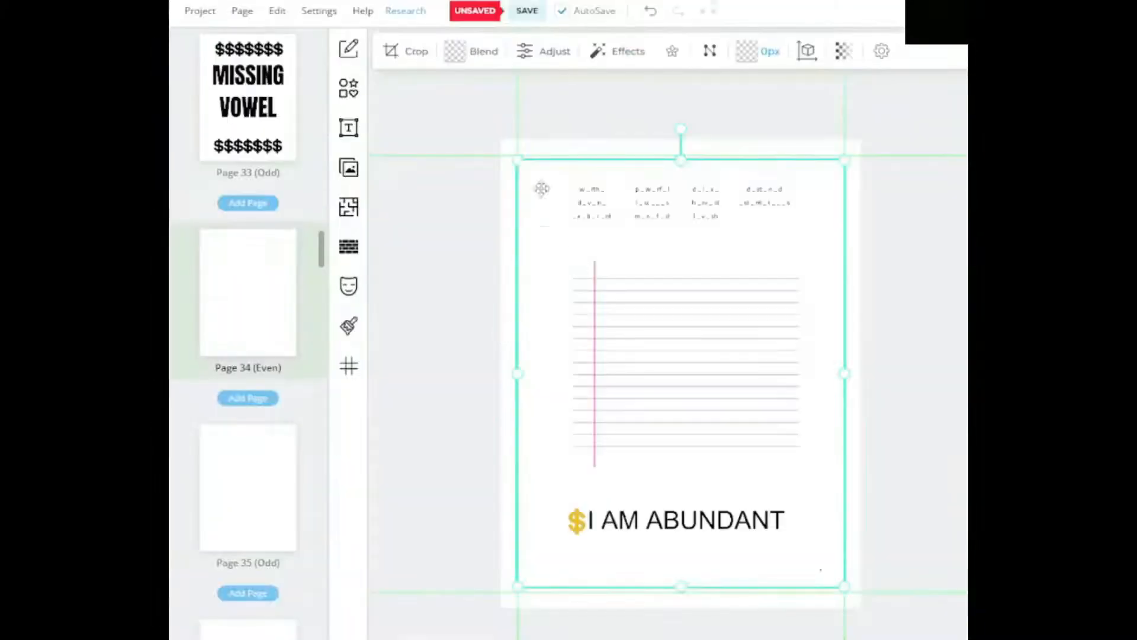
Step: Enlarge the "I AM ABUNDANT" missing vowel puzzle on page 34 to fill the page and reposition it
{"action": "left_click_drag", "start_coordinate": [516, 158], "coordinate": [487, 152]}
{"action": "left_click_drag", "start_coordinate": [844, 587], "coordinate": [848, 593]}
{"action": "left_click_drag", "start_coordinate": [760, 490], "coordinate": [767, 491]}
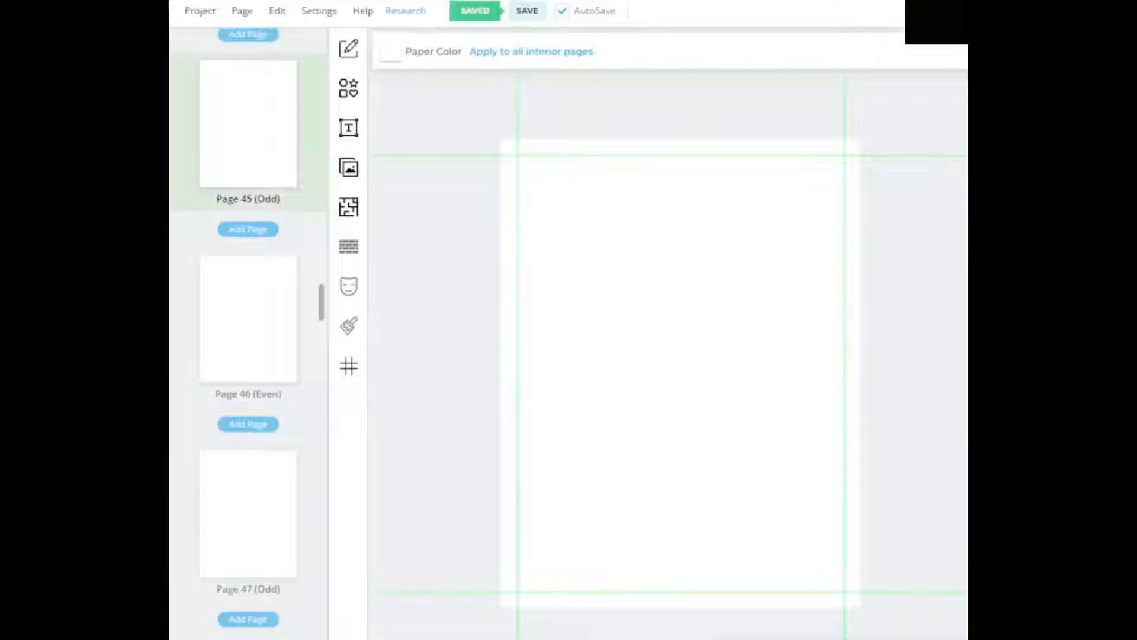
Step: Insert the SUDOKU title image on page 45 and the "I am worthy and deserving of my hearts deepest desires" sudoku sheet, enlarged, on page 46
{"action": "left_click", "coordinate": [349, 168]}
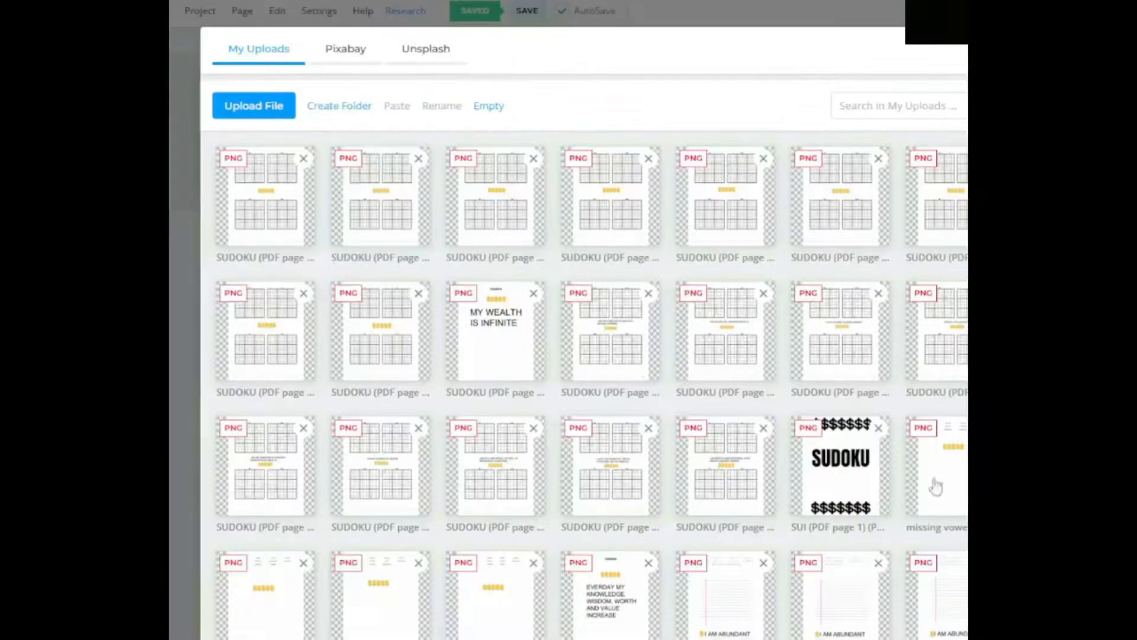
{"action": "left_click", "coordinate": [863, 471]}
{"action": "left_click", "coordinate": [248, 320]}
{"action": "left_click", "coordinate": [349, 168]}
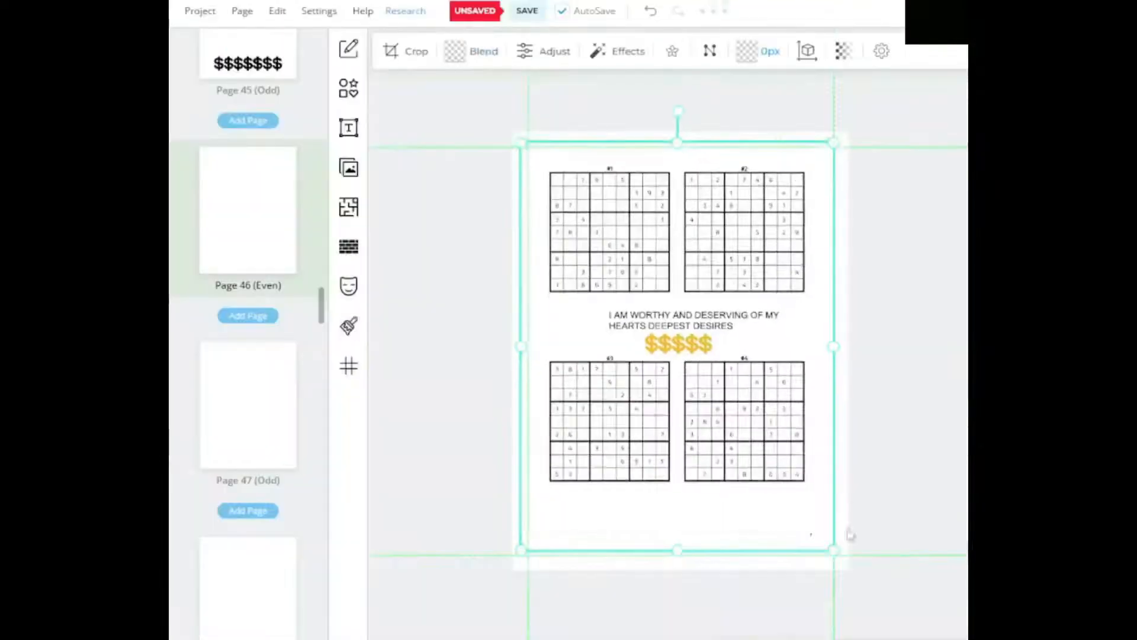
{"action": "left_click_drag", "start_coordinate": [834, 550], "coordinate": [841, 559]}
{"action": "left_click_drag", "start_coordinate": [766, 477], "coordinate": [765, 482]}
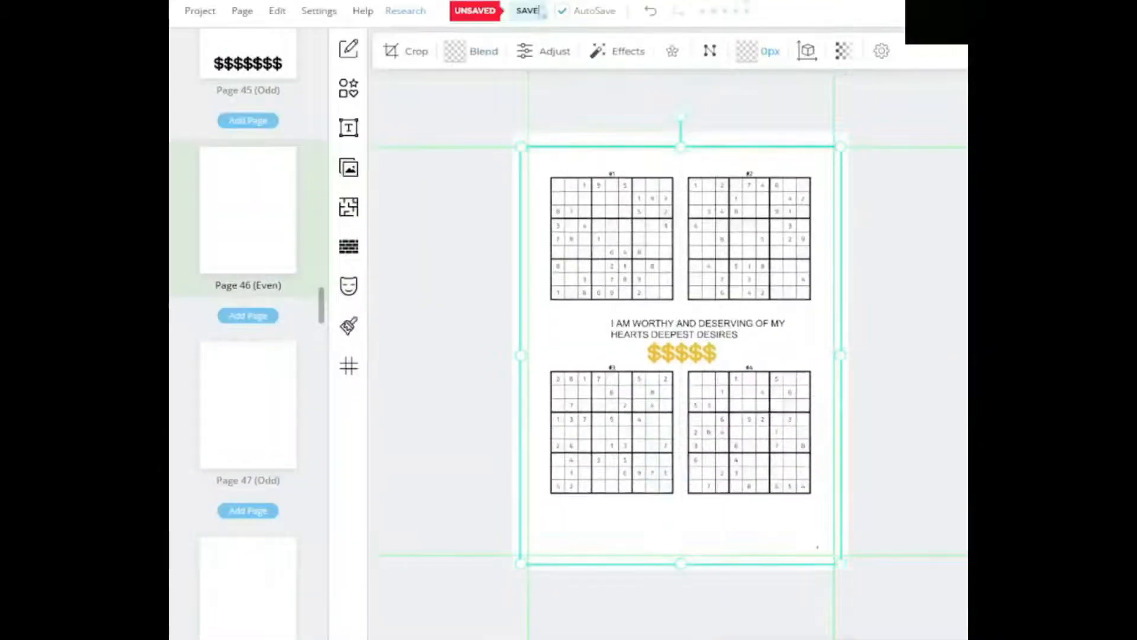
{"action": "left_click", "coordinate": [265, 414]}
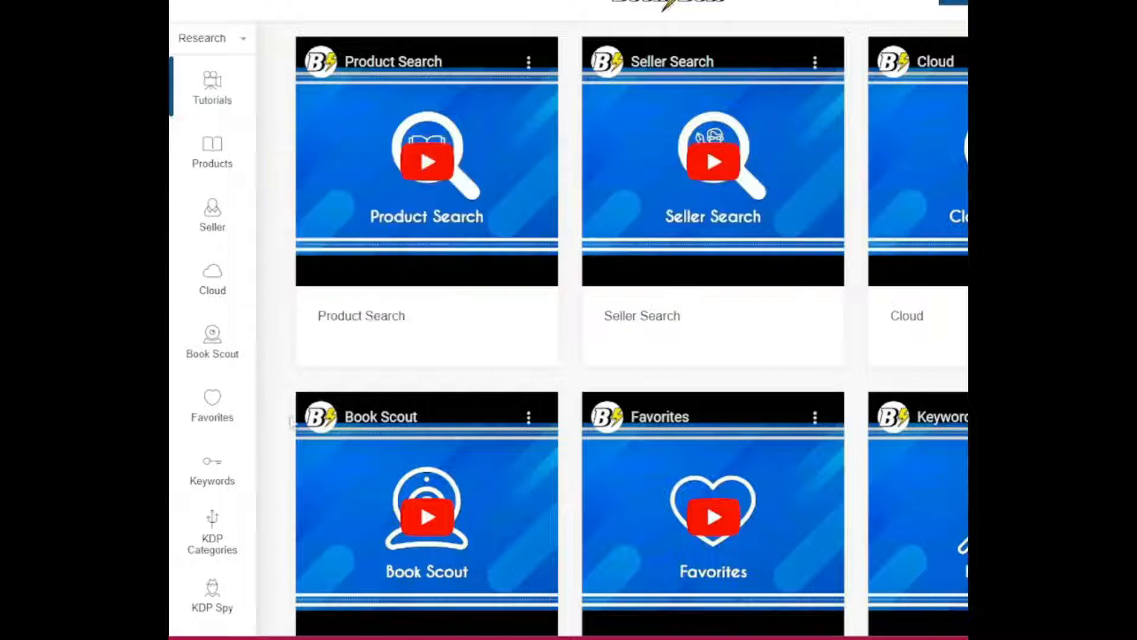
Step: Open the keyword research search and examine search volume and competition for activity book keywords
{"action": "mouse_move", "coordinate": [199, 482]}
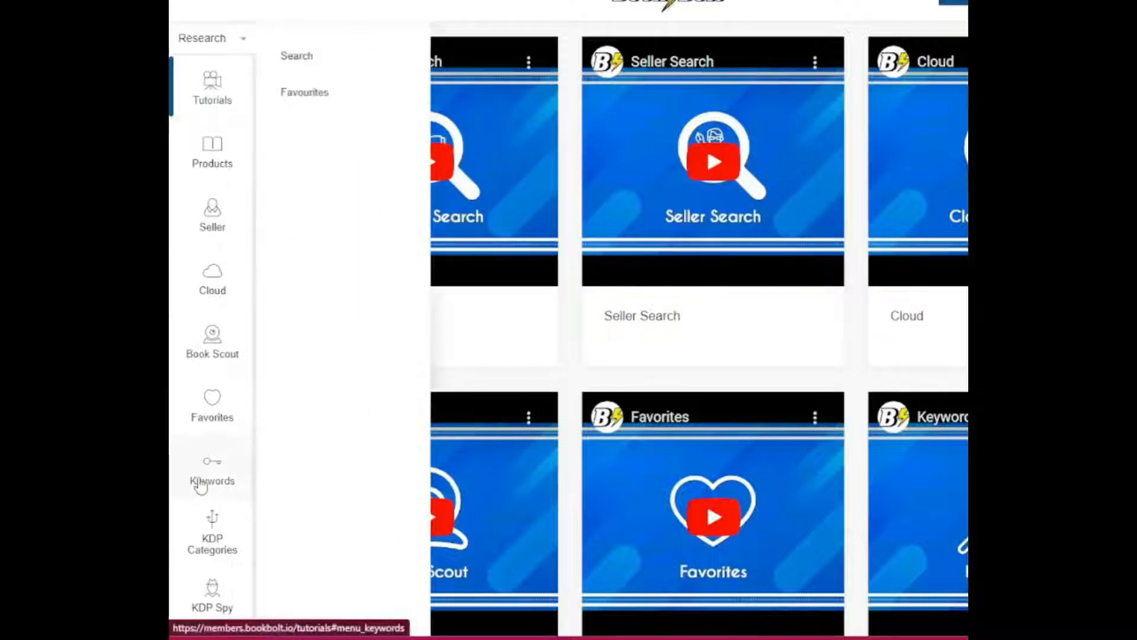
{"action": "left_click", "coordinate": [308, 63]}
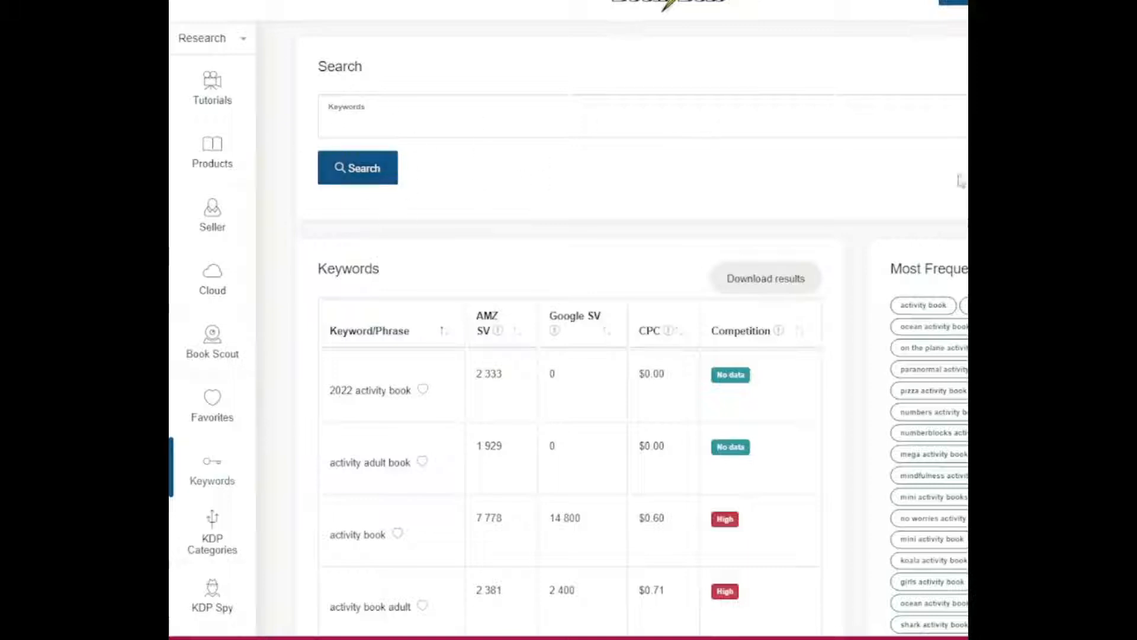
{"action": "scroll", "coordinate": [634, 329], "scroll_direction": "down", "scroll_amount": 3}
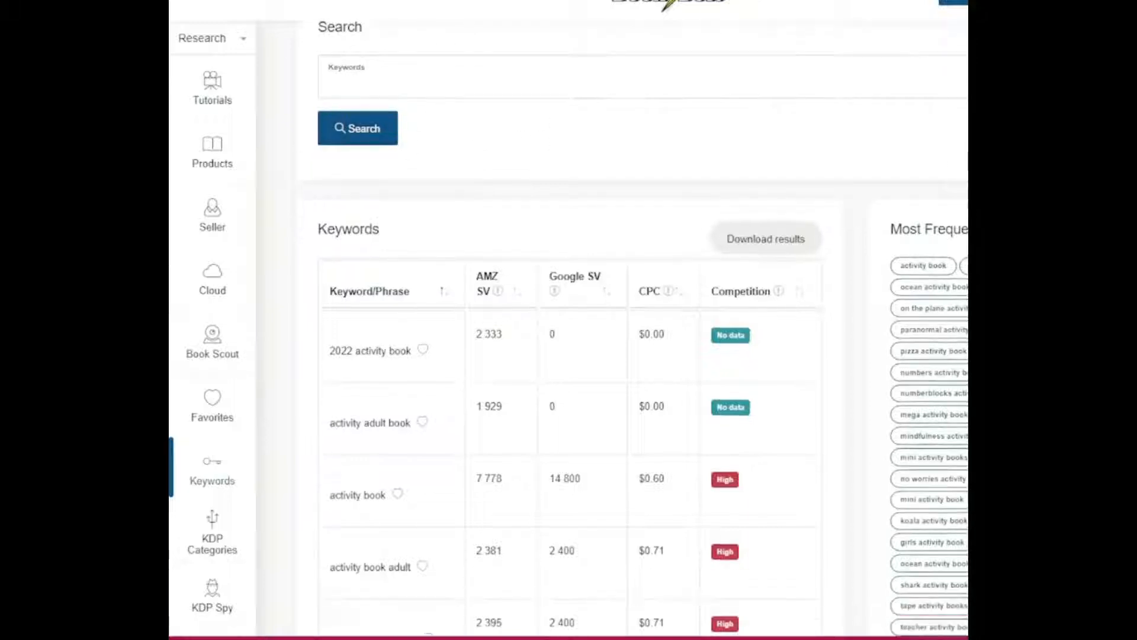
{"action": "scroll", "coordinate": [344, 170], "scroll_direction": "down", "scroll_amount": 1}
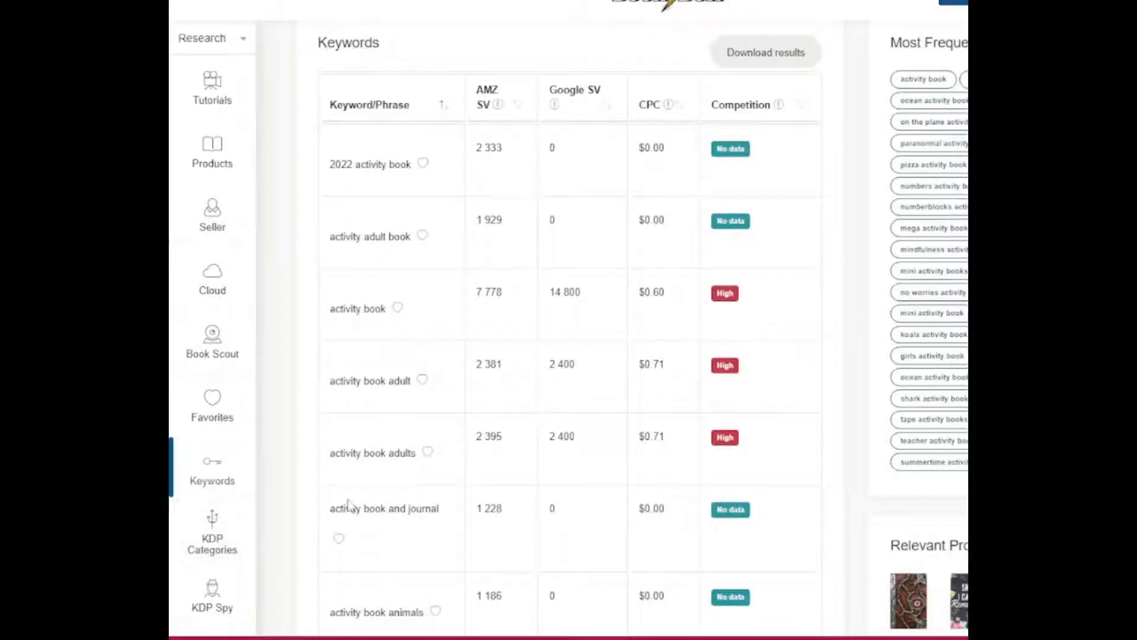
Step: Search the KDP category finder for activity book and review the suggested categories
{"action": "left_click", "coordinate": [212, 540]}
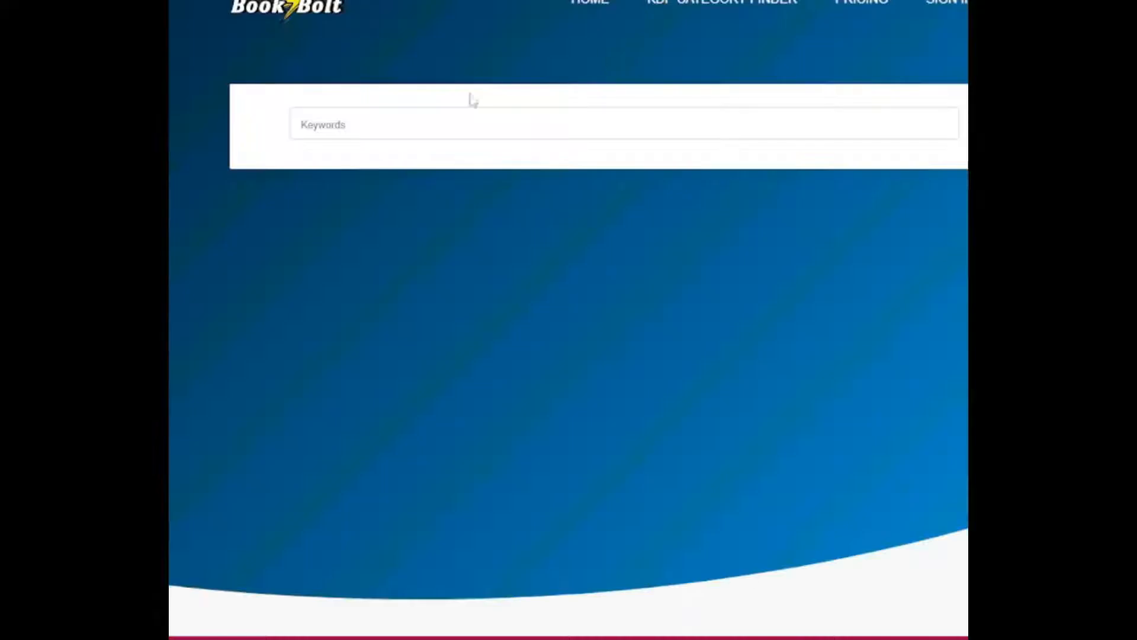
{"action": "left_click", "coordinate": [477, 131]}
{"action": "left_click", "coordinate": [422, 165]}
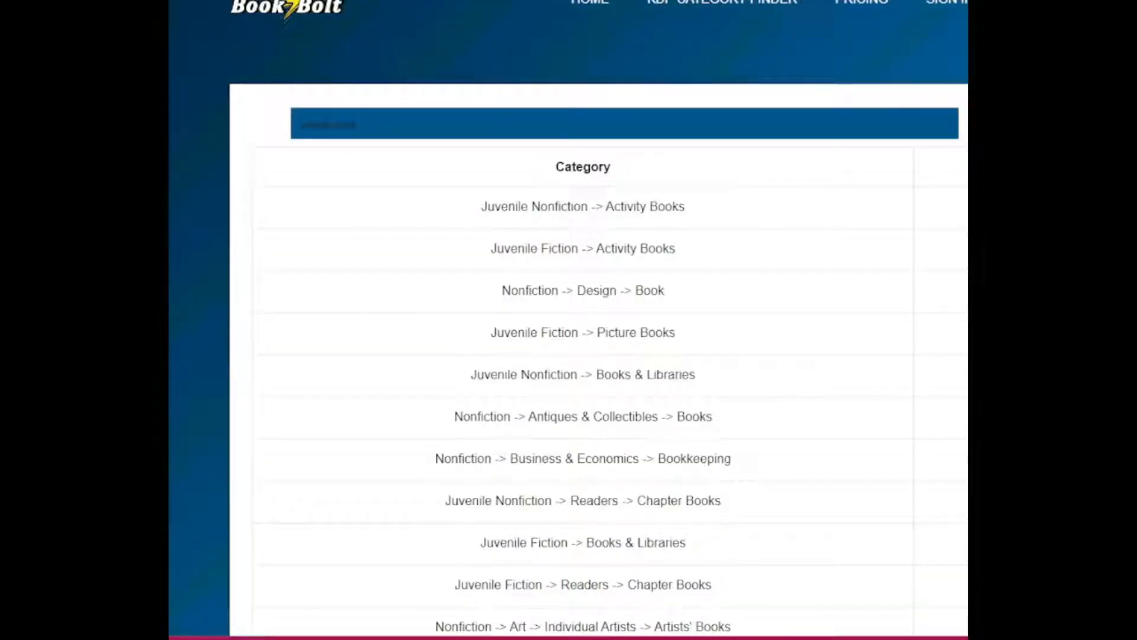
{"action": "scroll", "coordinate": [599, 350], "scroll_direction": "down", "scroll_amount": 3}
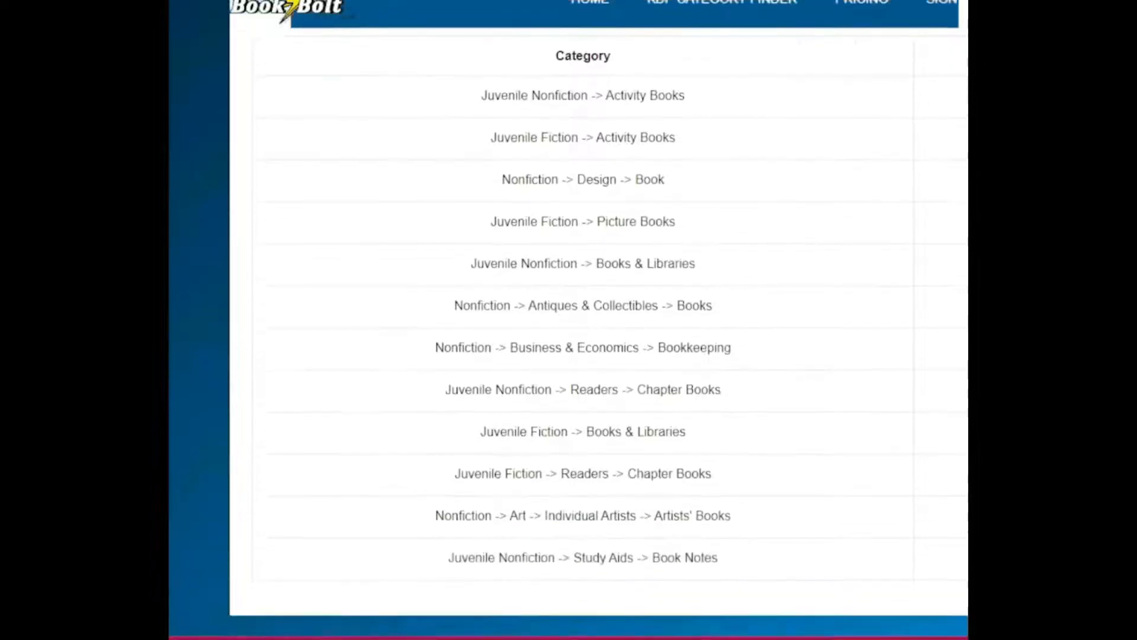
{"action": "scroll", "coordinate": [599, 351], "scroll_direction": "down", "scroll_amount": 2}
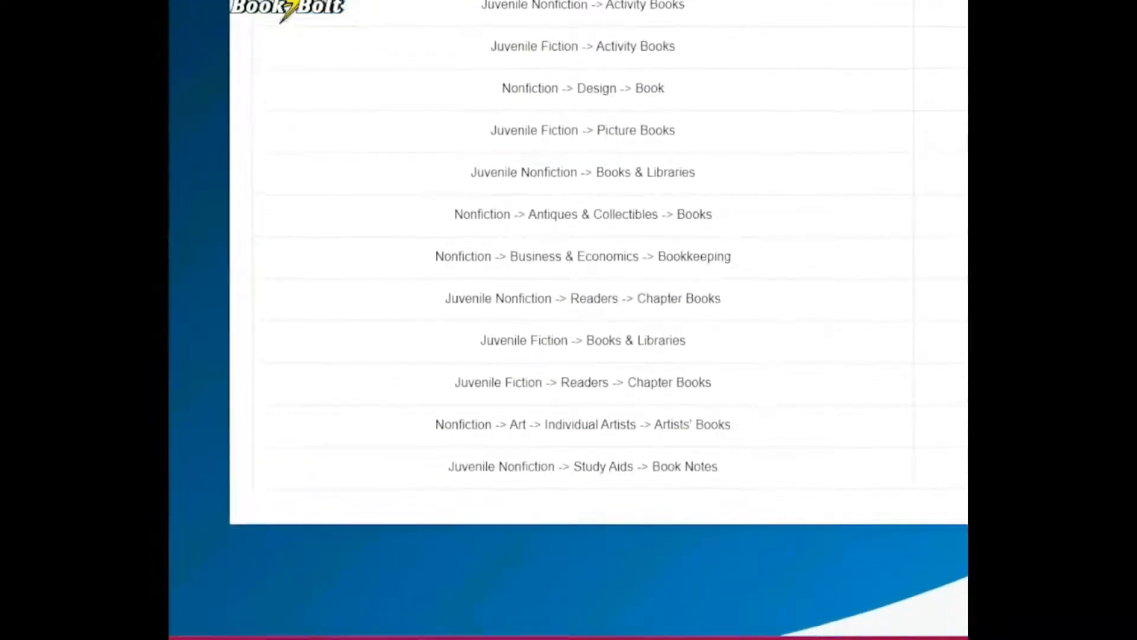
{"action": "scroll", "coordinate": [599, 350], "scroll_direction": "up", "scroll_amount": 3}
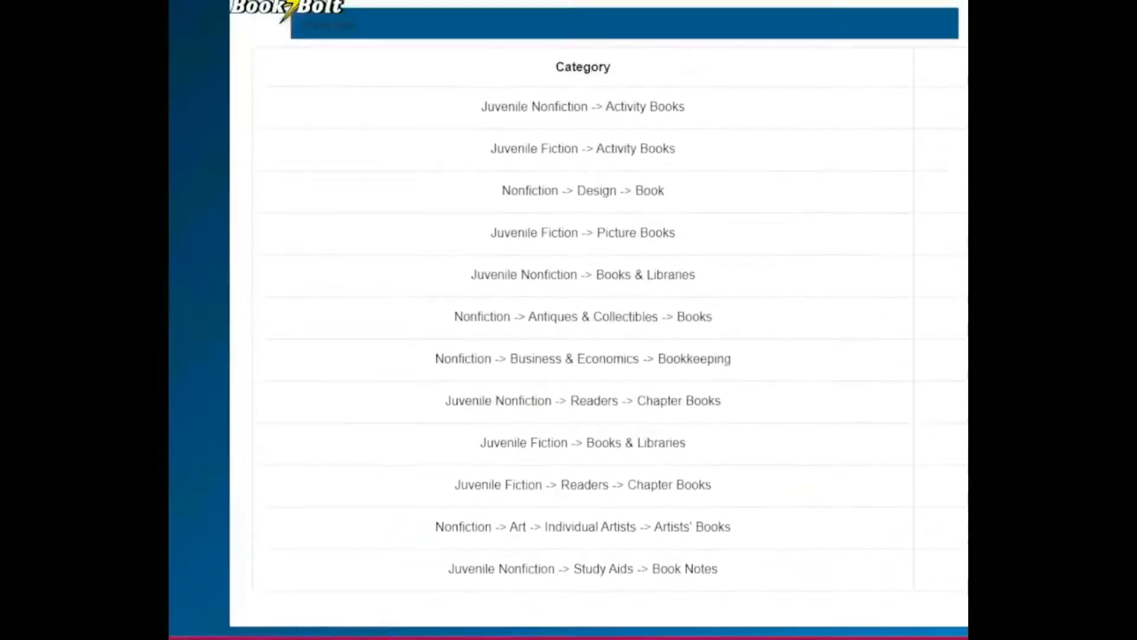
{"action": "scroll", "coordinate": [634, 240], "scroll_direction": "down", "scroll_amount": 1}
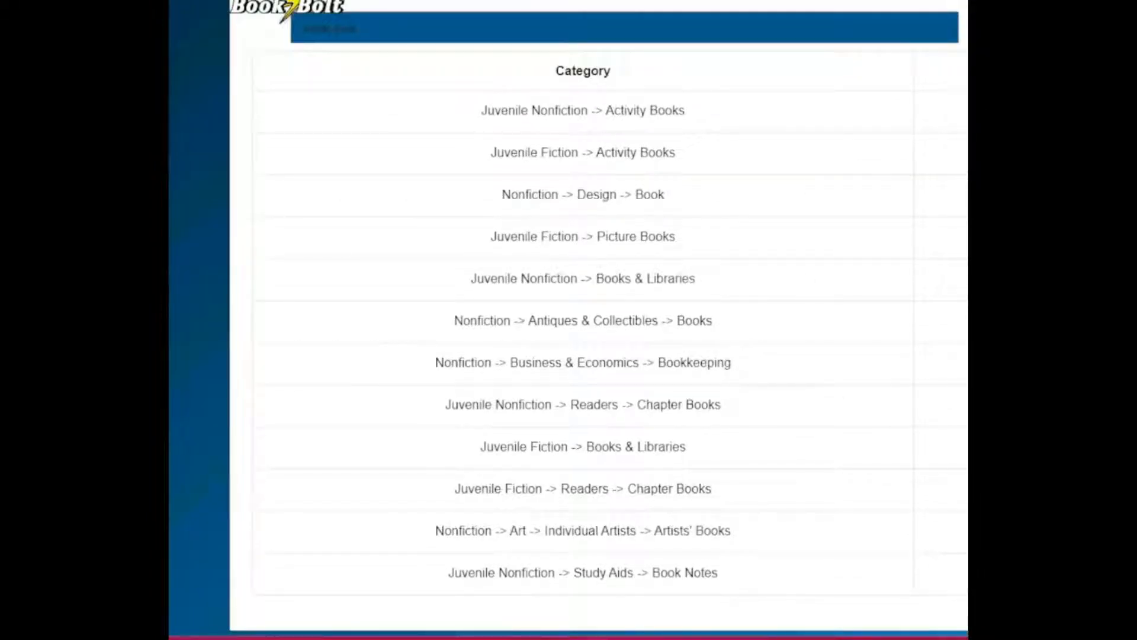
{"action": "scroll", "coordinate": [598, 319], "scroll_direction": "up", "scroll_amount": 2}
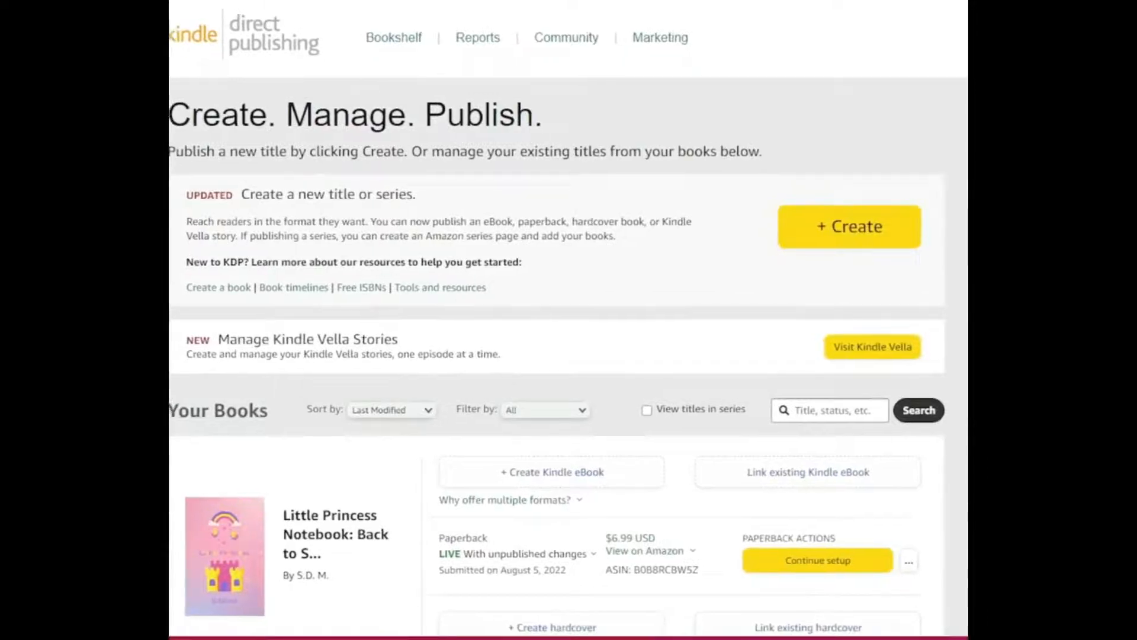
Step: Switch to Kindle Direct Publishing and start a new paperback title with English as its primary language
{"action": "left_click", "coordinate": [823, 244]}
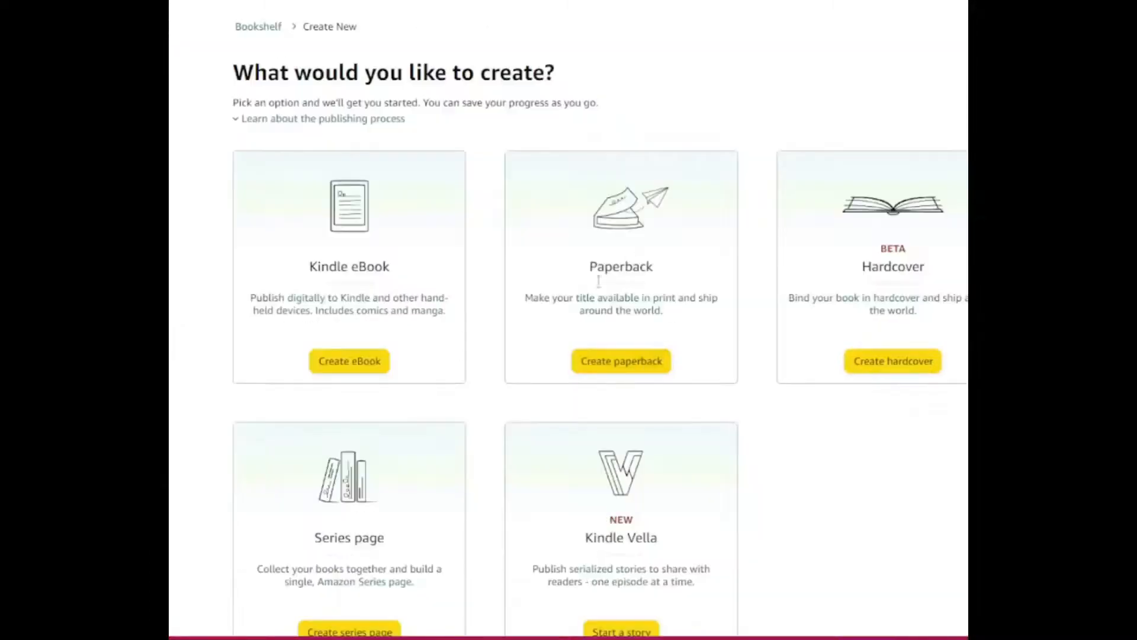
{"action": "left_click", "coordinate": [607, 360]}
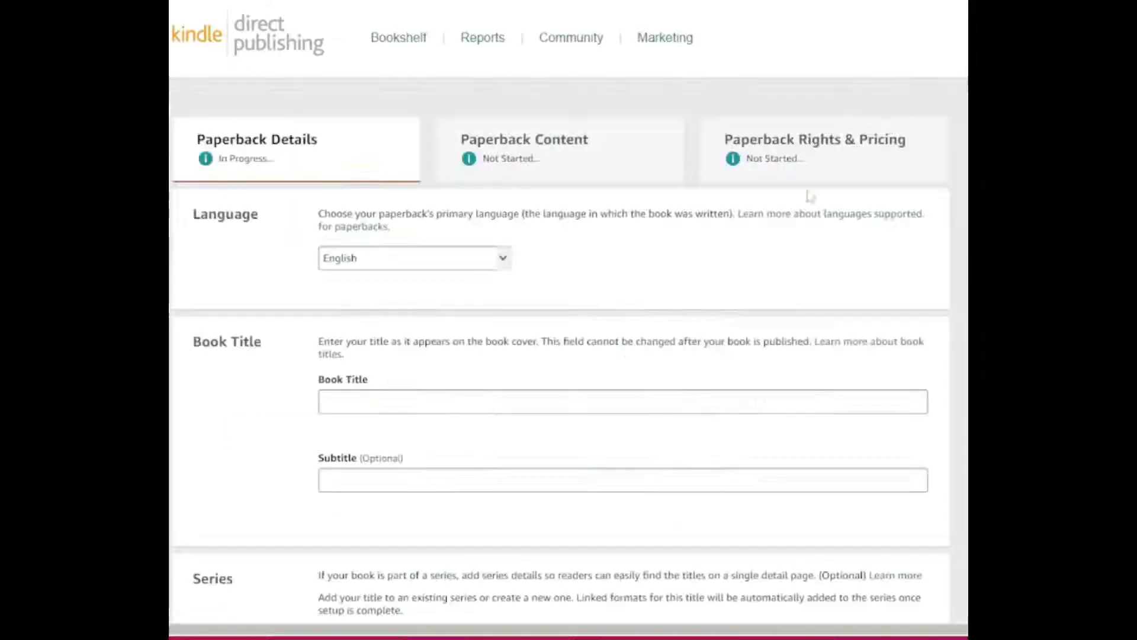
{"action": "scroll", "coordinate": [569, 320], "scroll_direction": "down", "scroll_amount": 3}
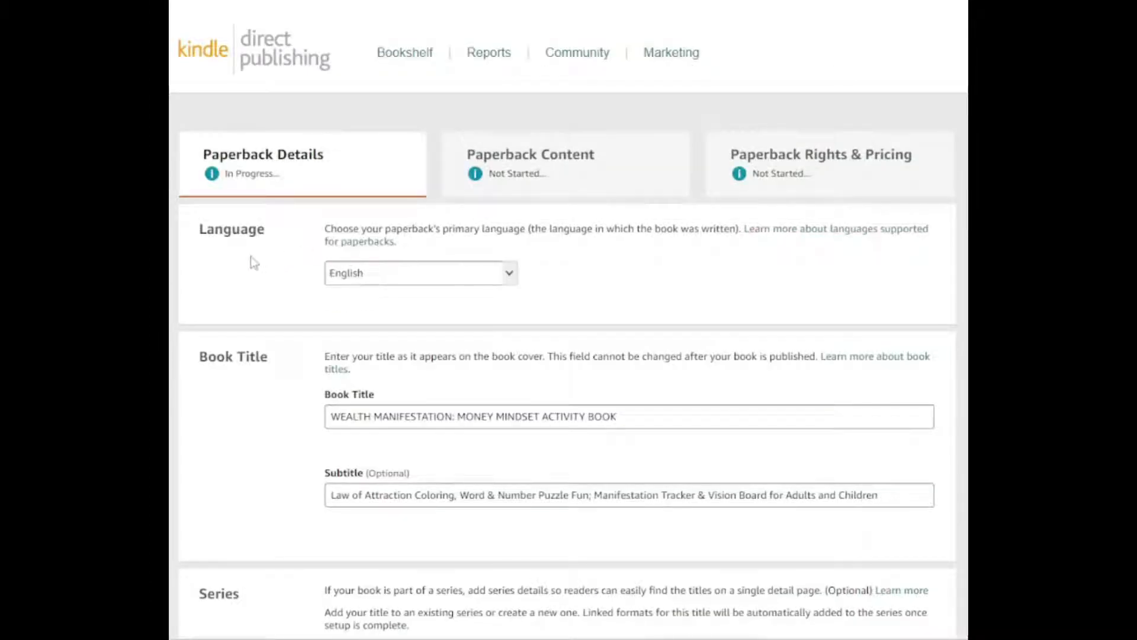
{"action": "left_click", "coordinate": [510, 274]}
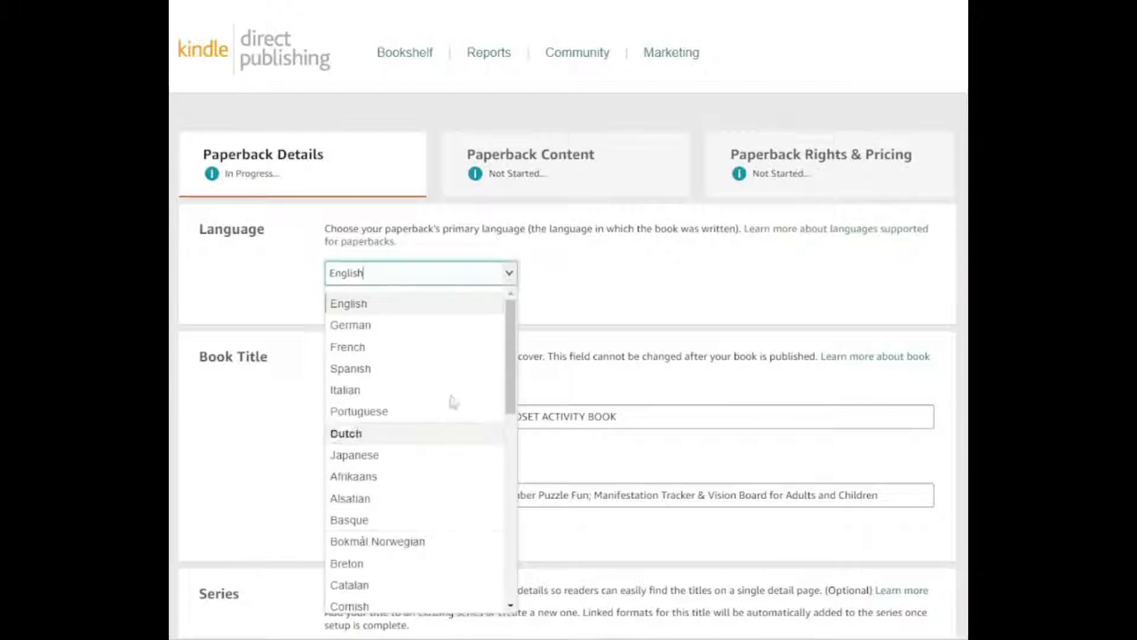
{"action": "left_click", "coordinate": [589, 267]}
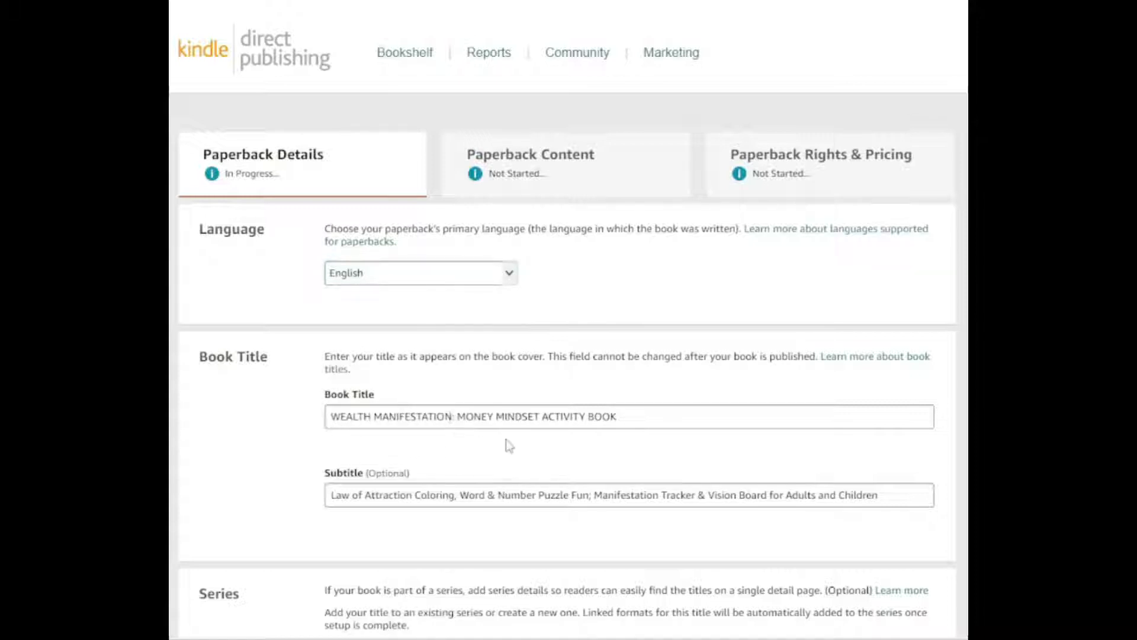
Step: Review the paperback's title, subtitle, series, edition, author and contributor fields and read the description through its Specifications & Features list
{"action": "scroll", "coordinate": [569, 320], "scroll_direction": "down", "scroll_amount": 5}
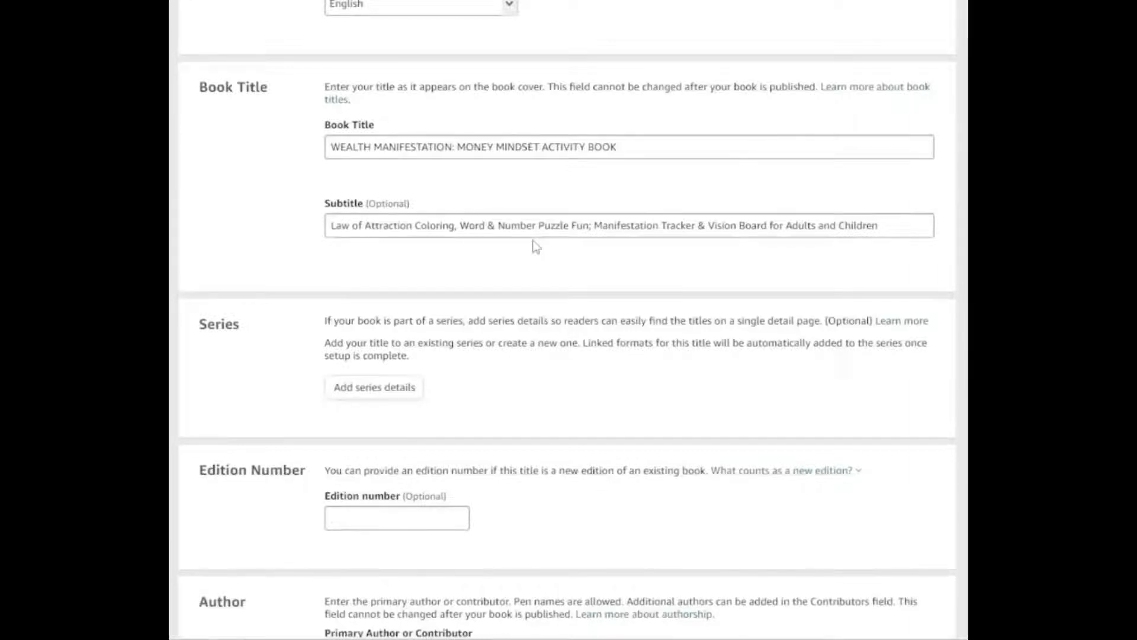
{"action": "scroll", "coordinate": [536, 246], "scroll_direction": "down", "scroll_amount": 4}
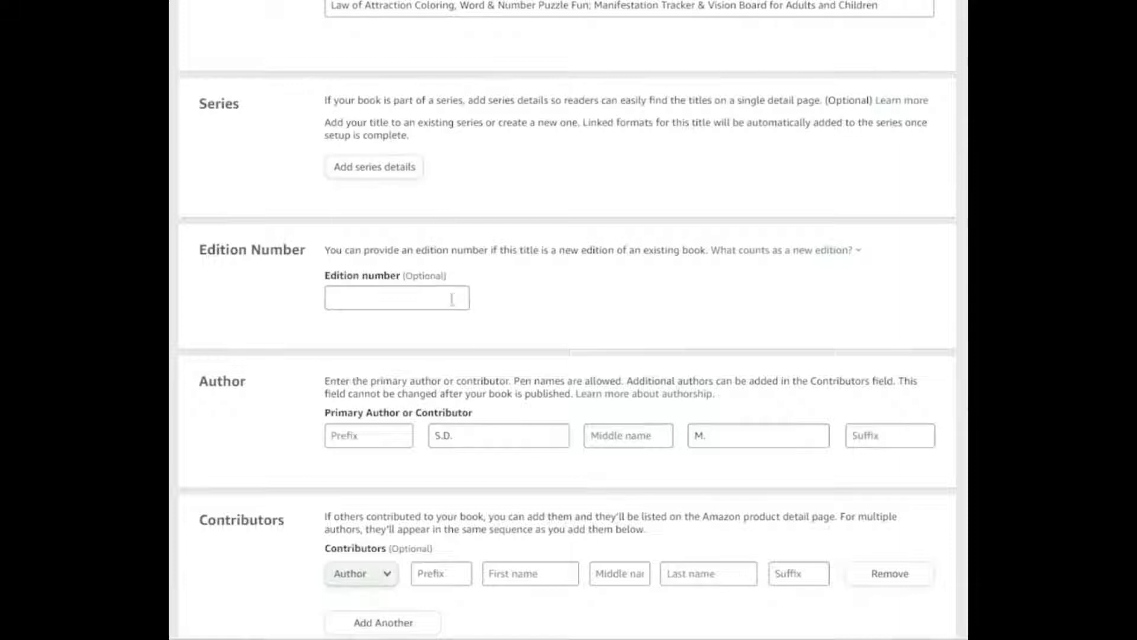
{"action": "scroll", "coordinate": [566, 318], "scroll_direction": "down", "scroll_amount": 6}
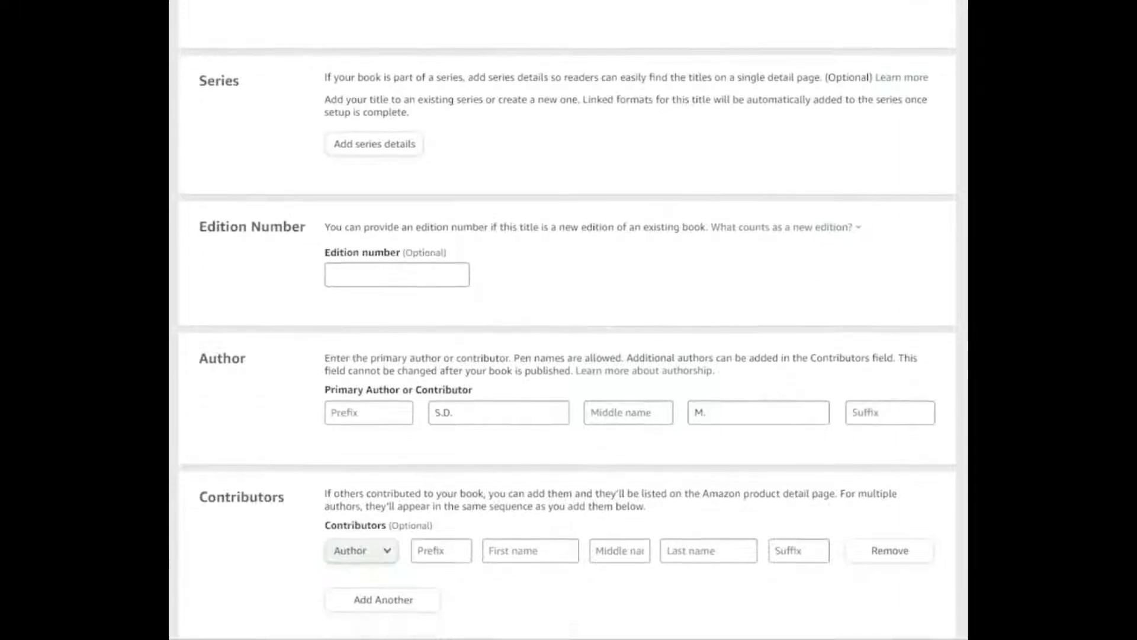
{"action": "scroll", "coordinate": [567, 318], "scroll_direction": "down", "scroll_amount": 1}
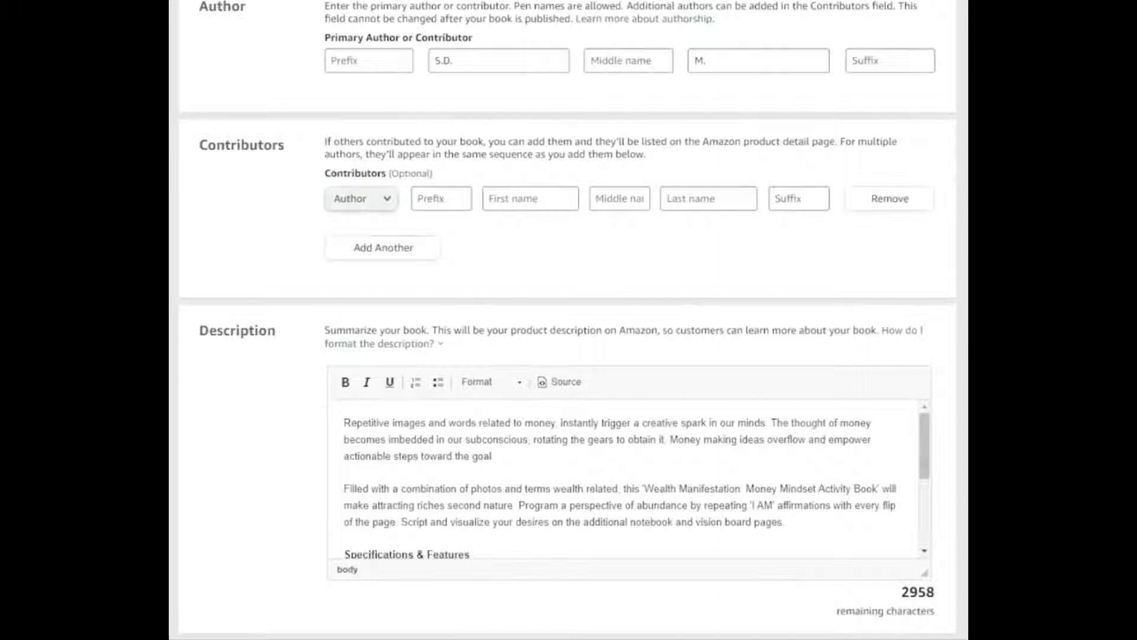
{"action": "scroll", "coordinate": [566, 318], "scroll_direction": "down", "scroll_amount": 2}
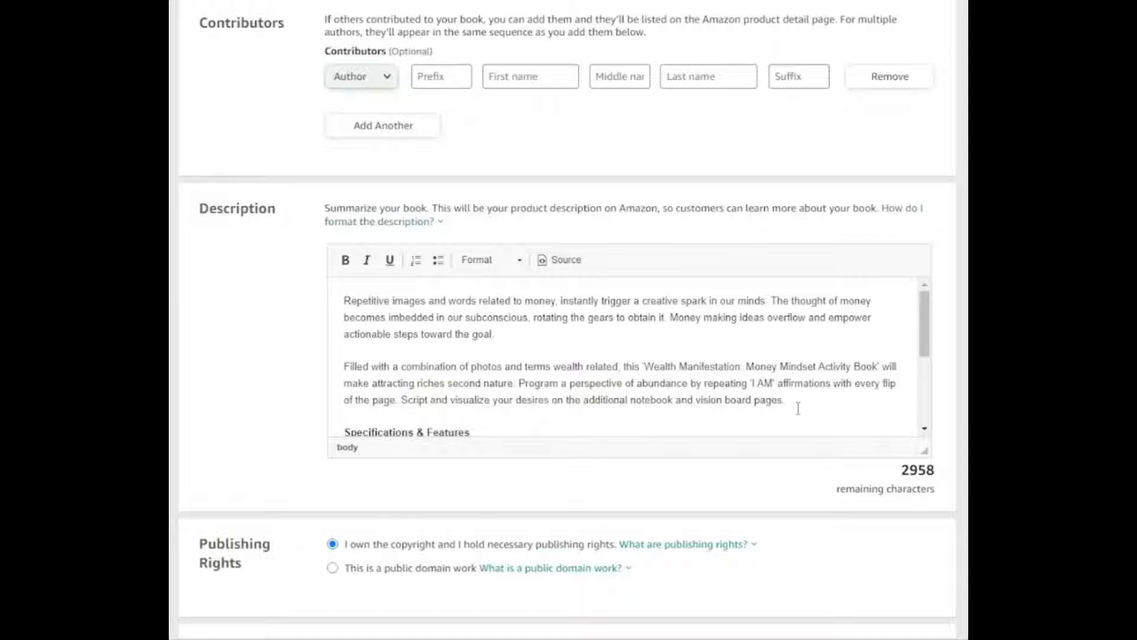
{"action": "left_click", "coordinate": [925, 428]}
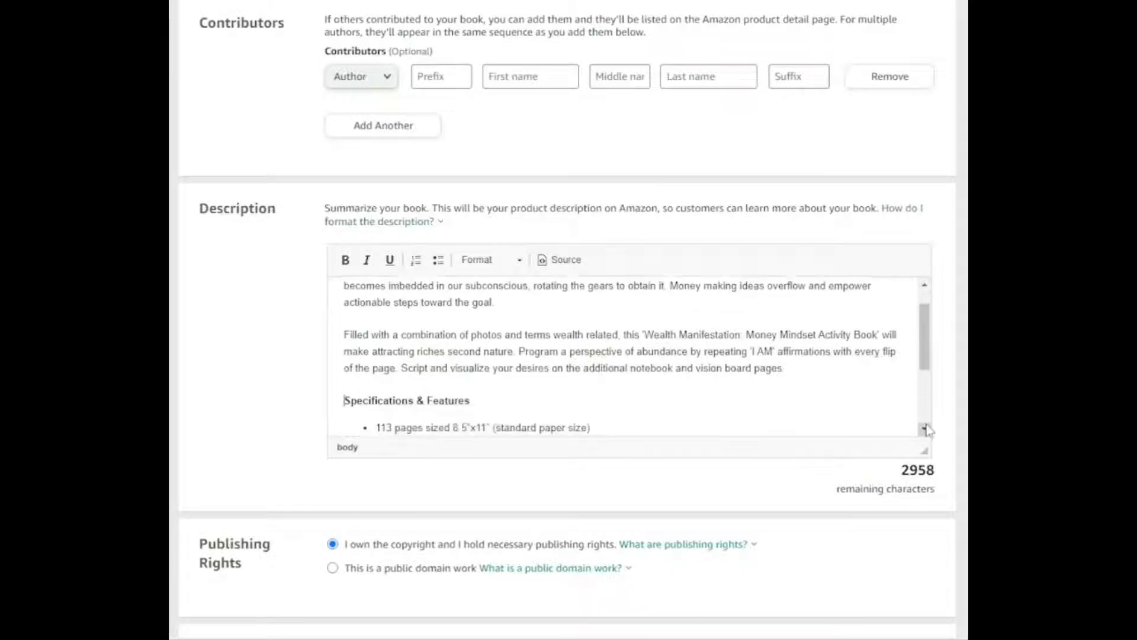
{"action": "scroll", "coordinate": [925, 429], "scroll_direction": "down", "scroll_amount": 3}
{"action": "scroll", "coordinate": [924, 426], "scroll_direction": "down", "scroll_amount": 1}
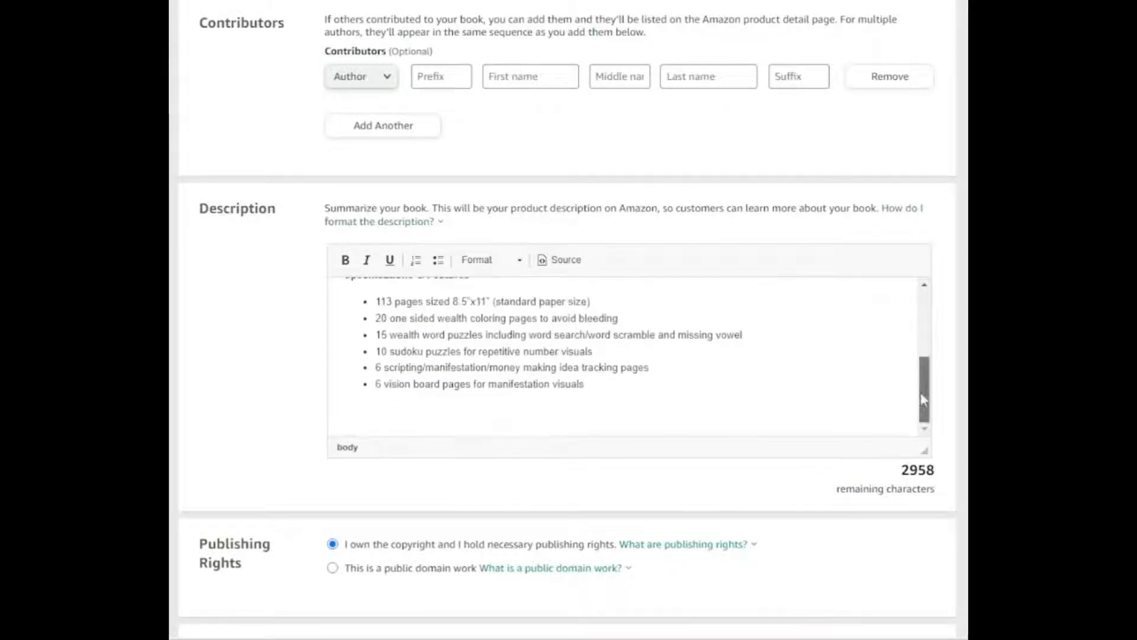
{"action": "scroll", "coordinate": [924, 398], "scroll_direction": "up", "scroll_amount": 1}
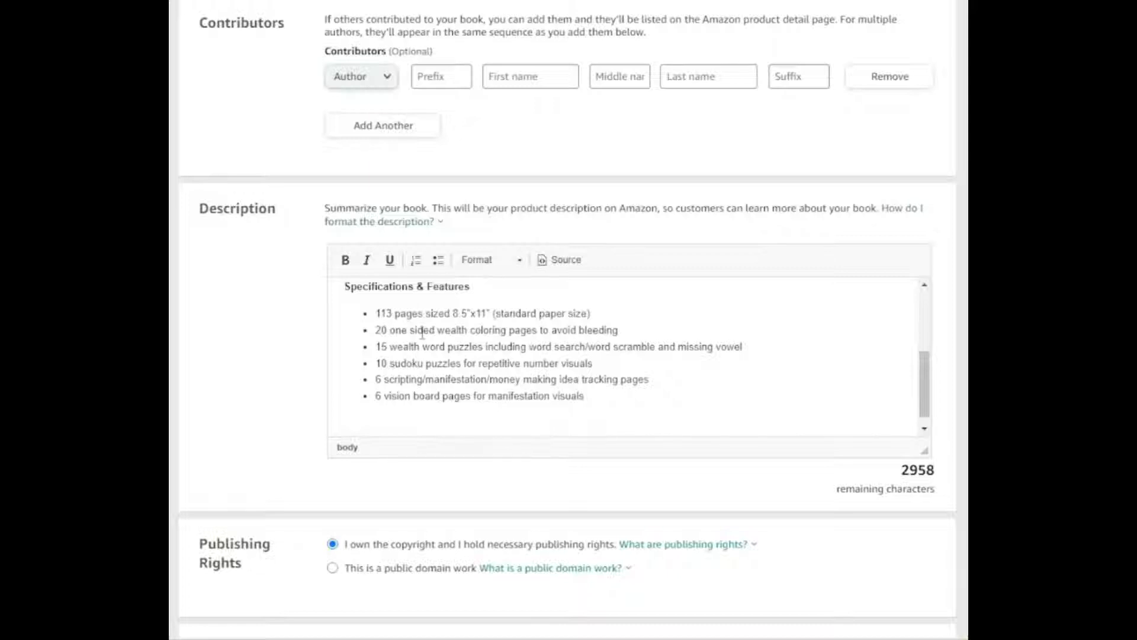
{"action": "key", "text": "Down"}
Step: Check the large-print and adult content settings, then save the paperback details and continue to the content stage
{"action": "mouse_move", "coordinate": [665, 549]}
{"action": "scroll", "coordinate": [569, 319], "scroll_direction": "down", "scroll_amount": 4}
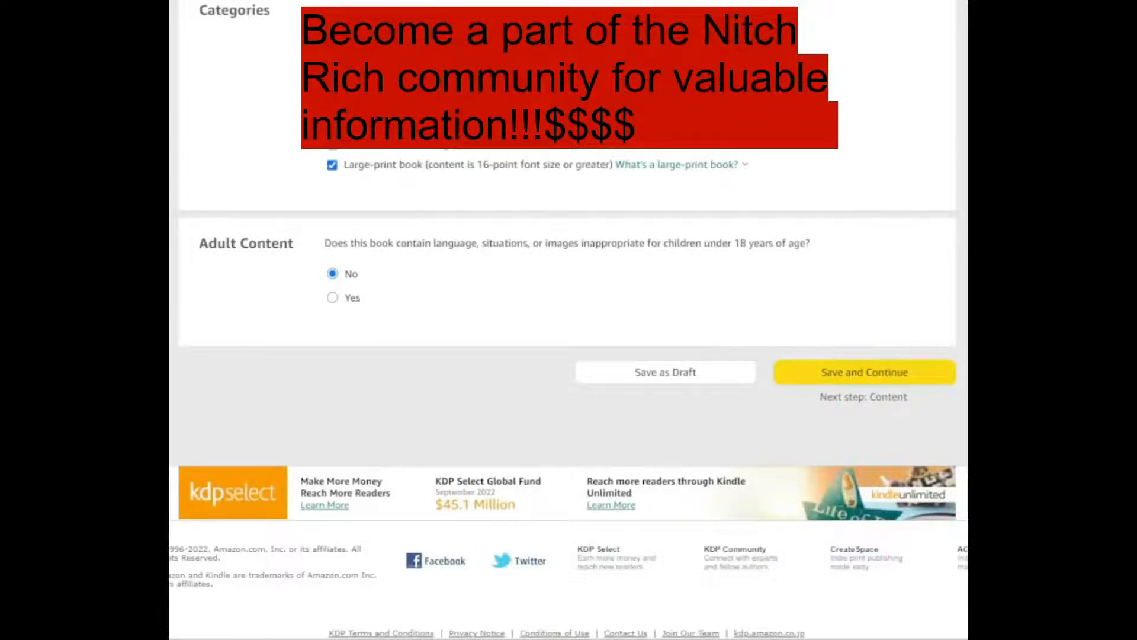
{"action": "scroll", "coordinate": [568, 319], "scroll_direction": "down", "scroll_amount": 1}
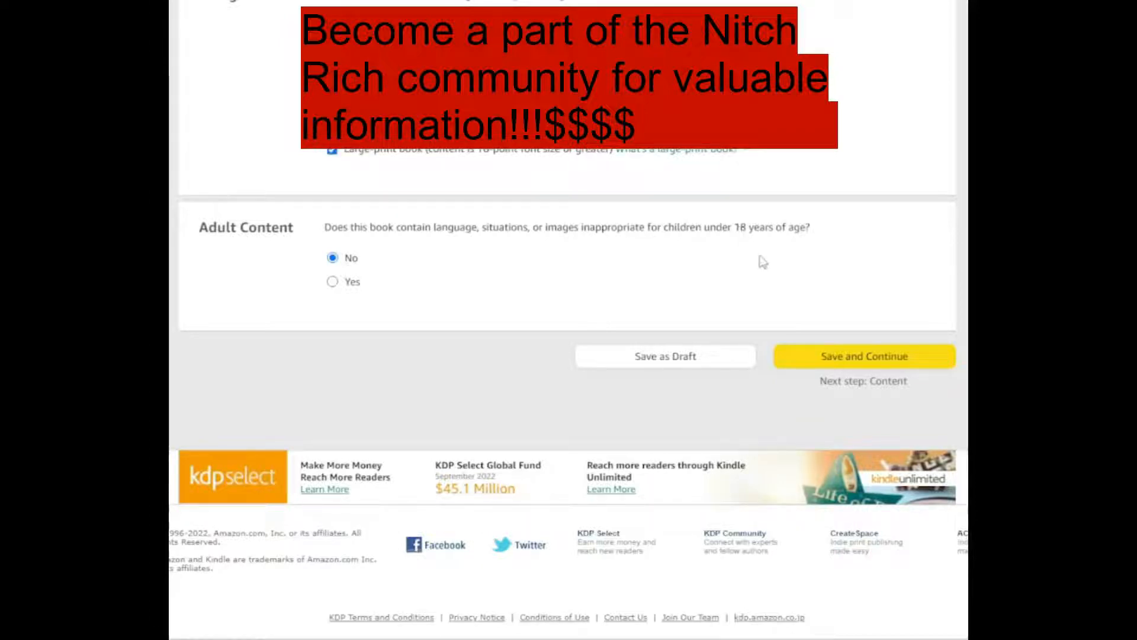
{"action": "left_click", "coordinate": [849, 358]}
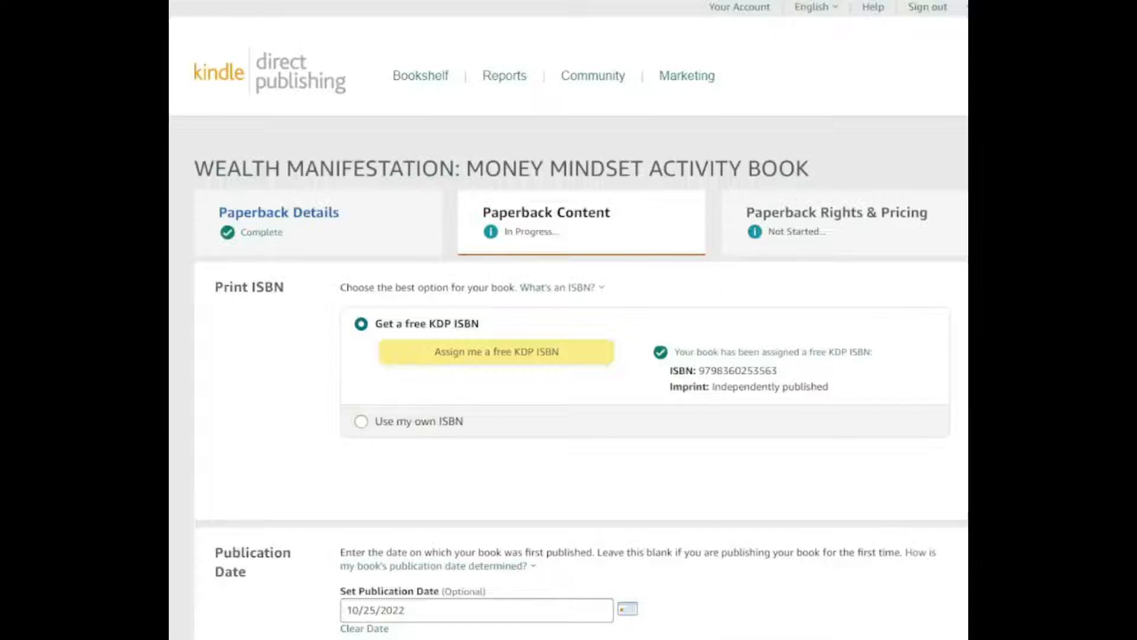
Step: Review the ISBN, publication date and print options, and look over the available trim sizes without choosing a different one
{"action": "scroll", "coordinate": [467, 119], "scroll_direction": "down", "scroll_amount": 5}
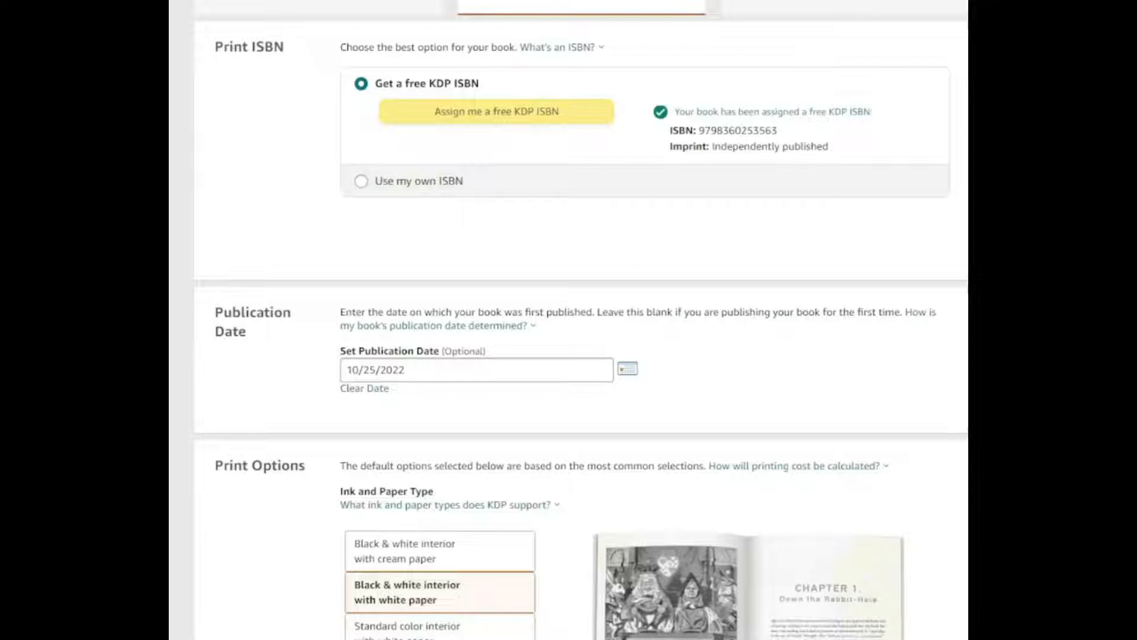
{"action": "scroll", "coordinate": [568, 320], "scroll_direction": "down", "scroll_amount": 4}
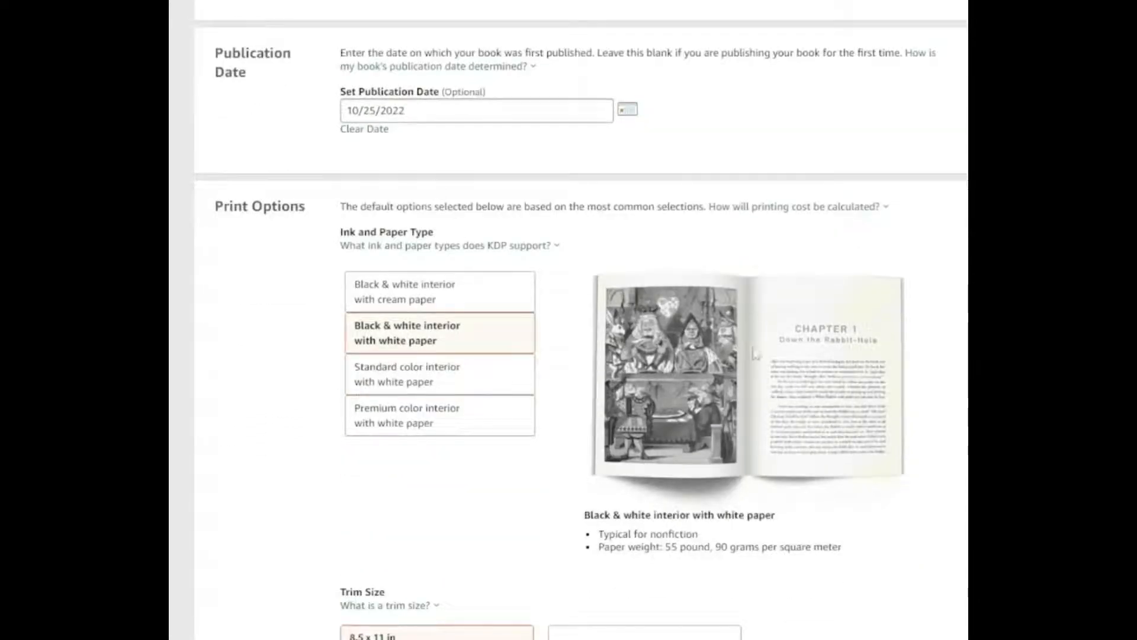
{"action": "scroll", "coordinate": [580, 325], "scroll_direction": "down", "scroll_amount": 3}
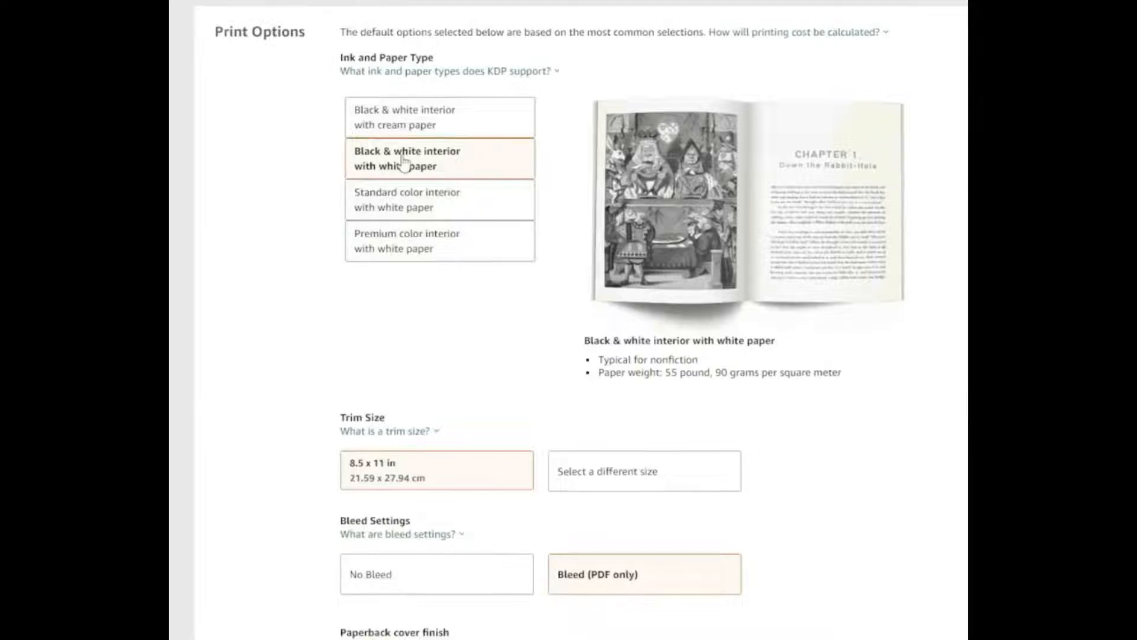
{"action": "scroll", "coordinate": [403, 160], "scroll_direction": "down", "scroll_amount": 5}
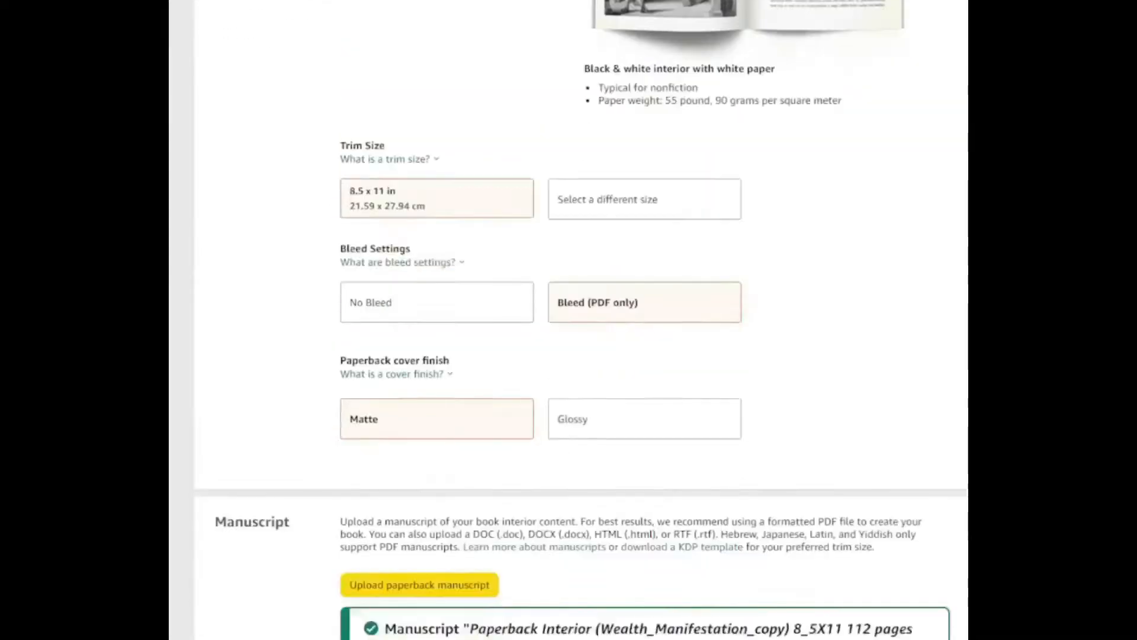
{"action": "scroll", "coordinate": [435, 204], "scroll_direction": "down", "scroll_amount": 1}
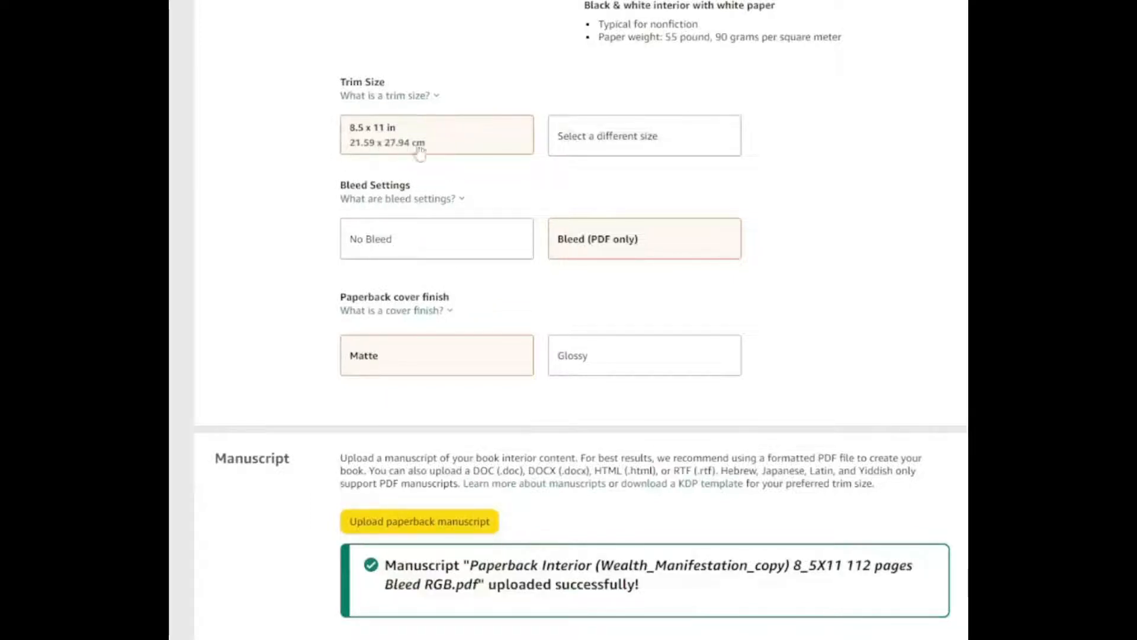
{"action": "left_click", "coordinate": [573, 150]}
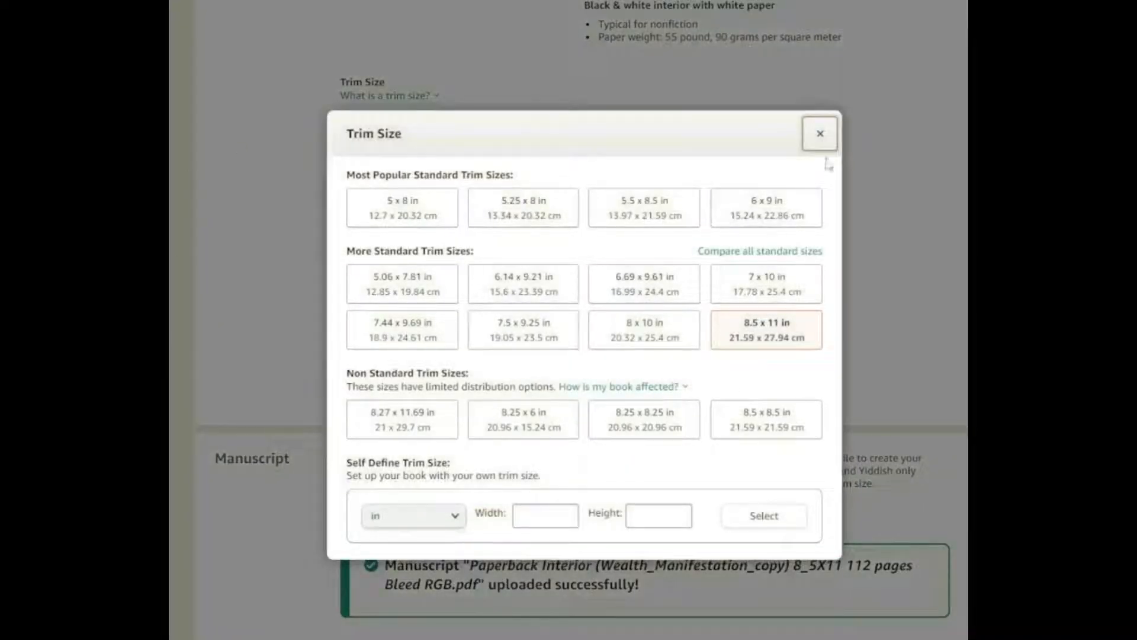
{"action": "left_click", "coordinate": [821, 133]}
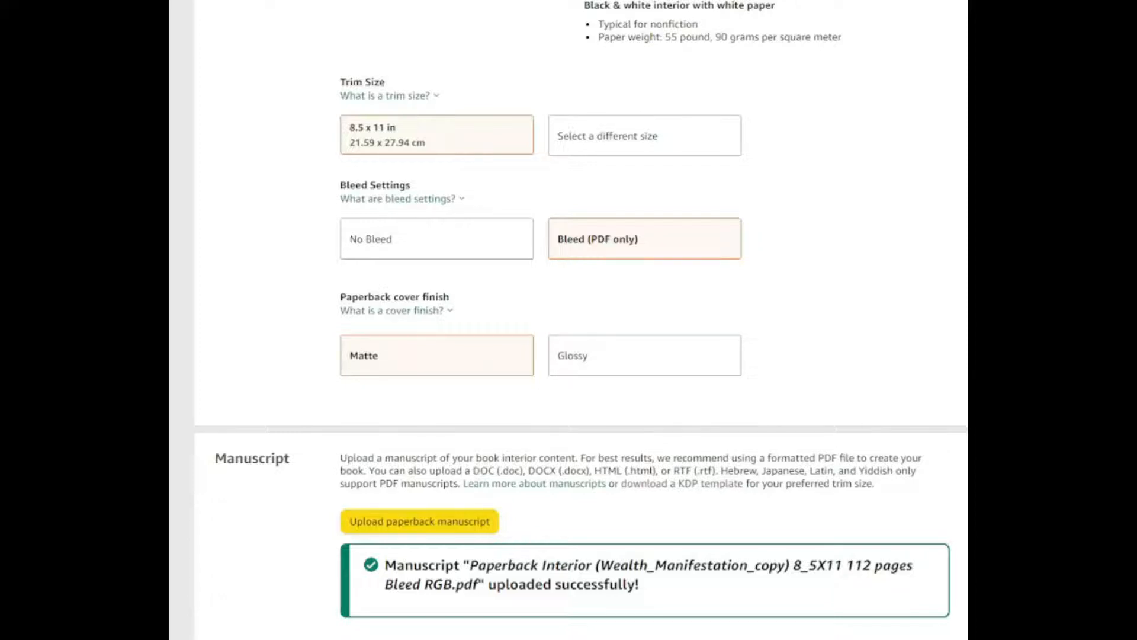
Step: Check the uploaded manuscript and cover, and launch the print previewer for the book
{"action": "scroll", "coordinate": [424, 136], "scroll_direction": "down", "scroll_amount": 7}
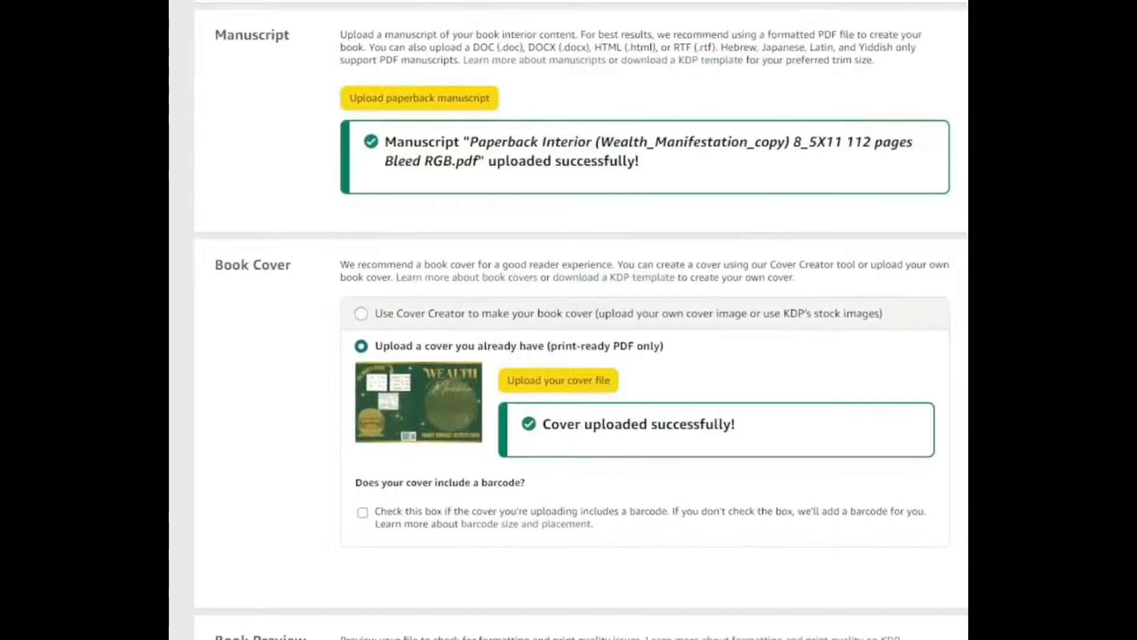
{"action": "scroll", "coordinate": [581, 320], "scroll_direction": "down", "scroll_amount": 4}
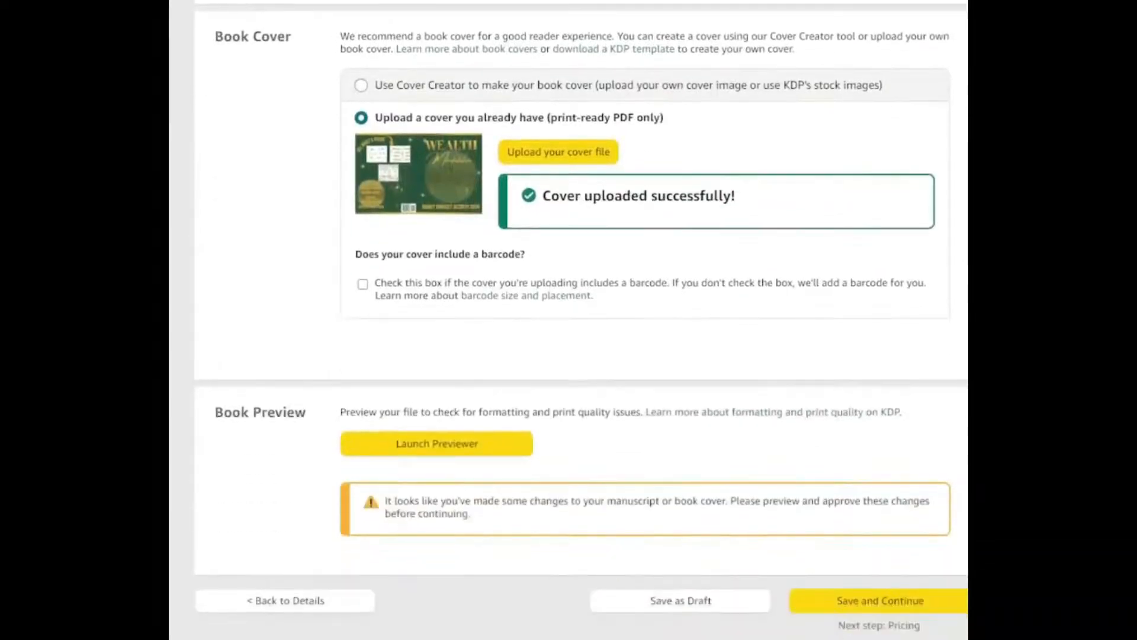
{"action": "left_click", "coordinate": [458, 451]}
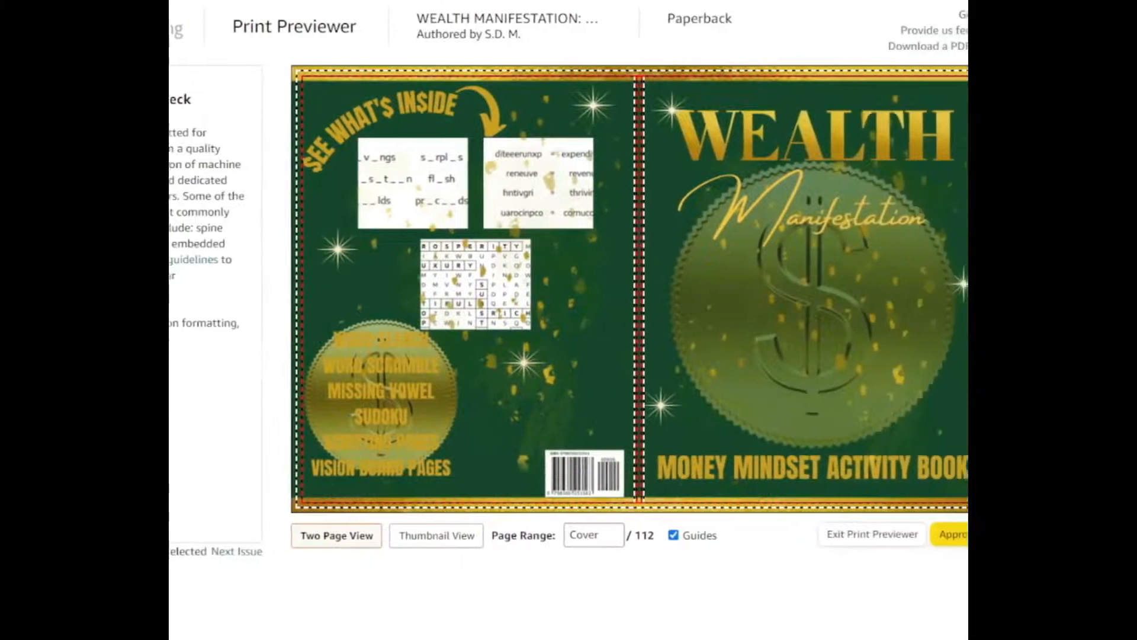
Step: Inspect the cover and leaf through the previewed interior up to pages 6-7 to check them against the guides
{"action": "mouse_move", "coordinate": [914, 269]}
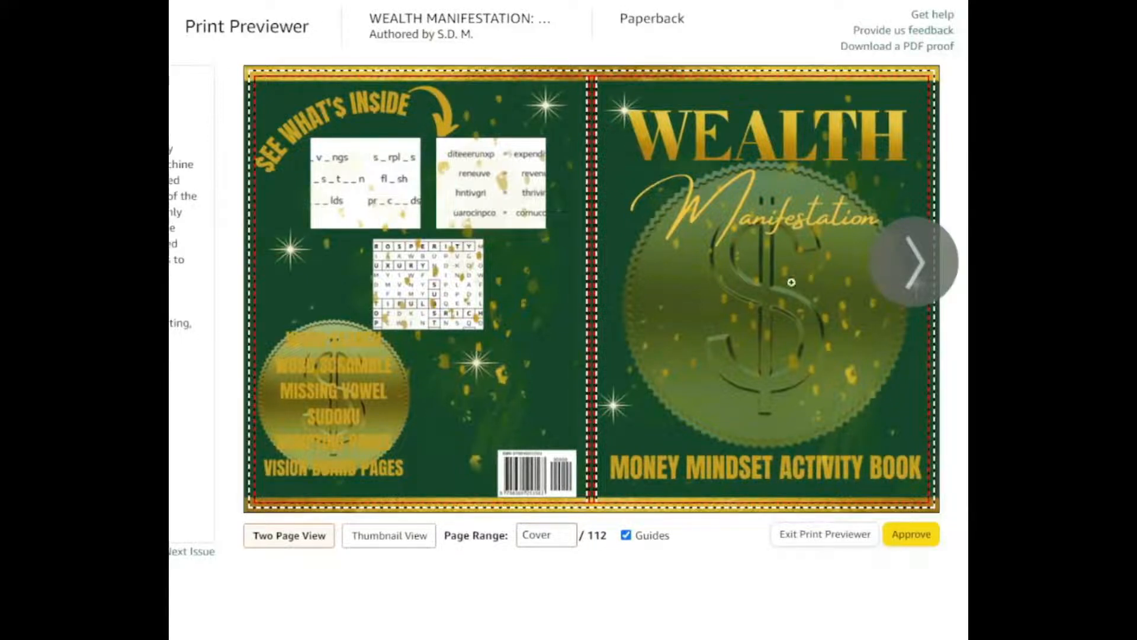
{"action": "left_click", "coordinate": [911, 287]}
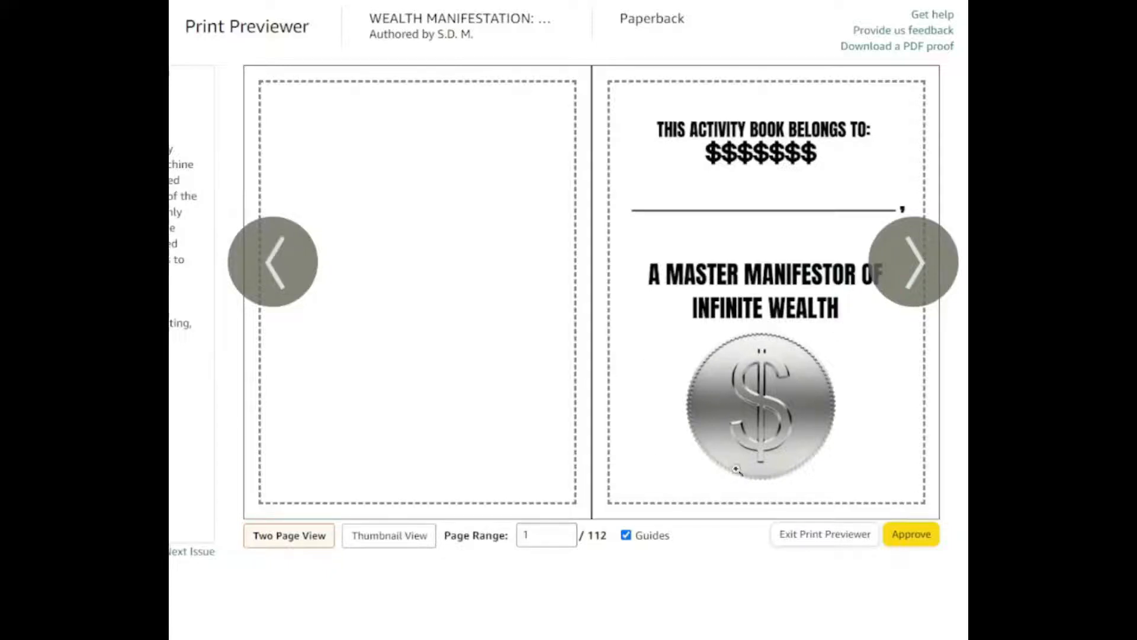
{"action": "left_click", "coordinate": [910, 278]}
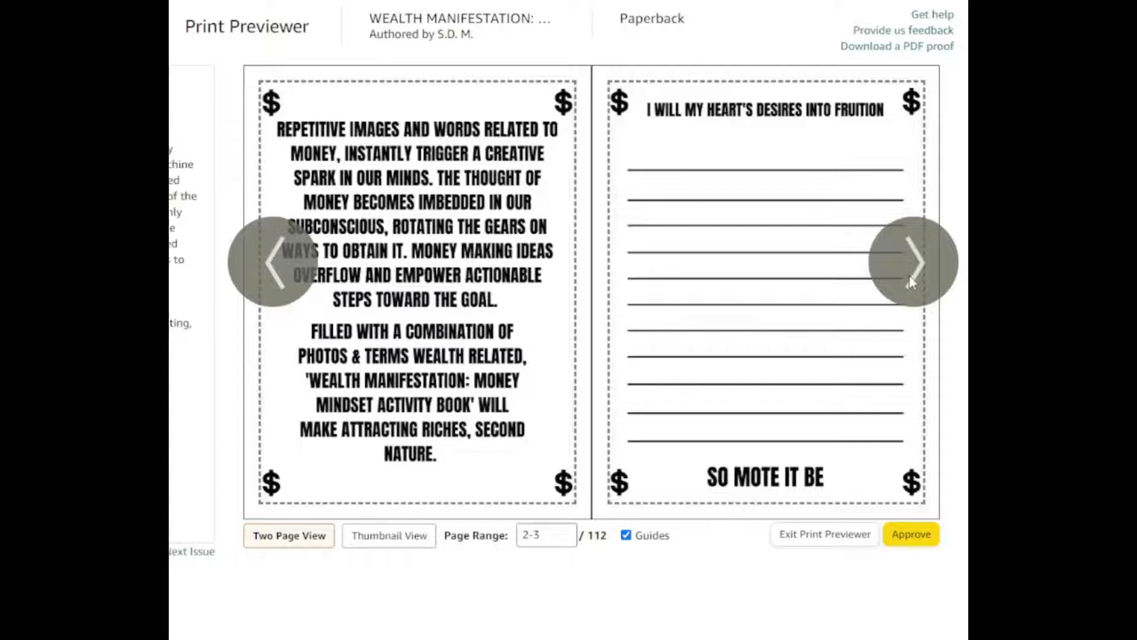
{"action": "left_click", "coordinate": [910, 279]}
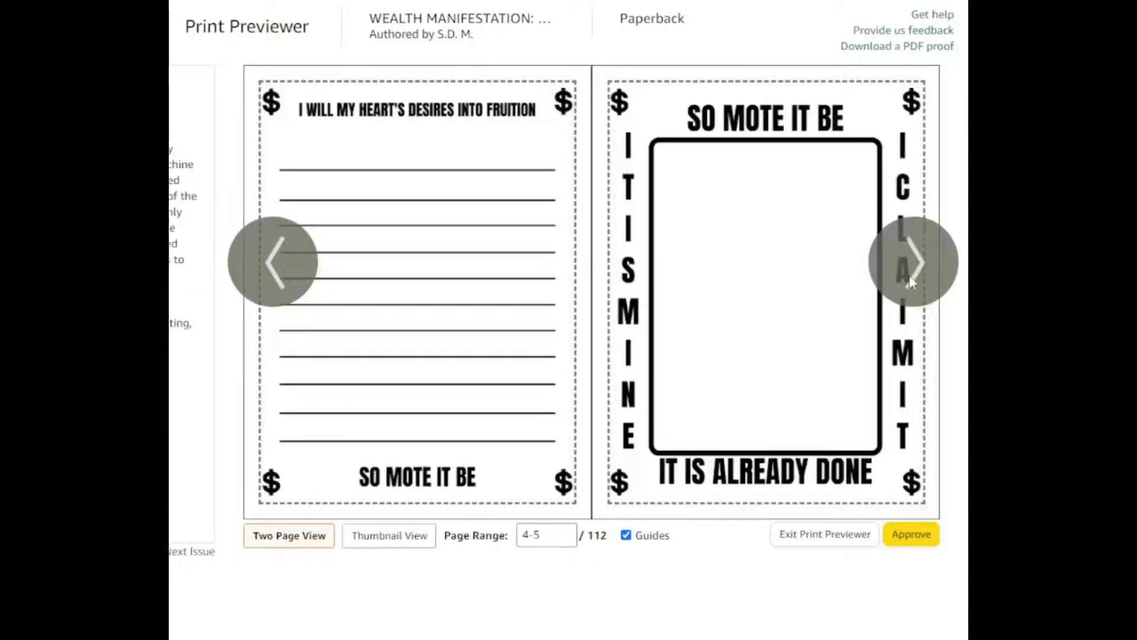
{"action": "left_click", "coordinate": [910, 279]}
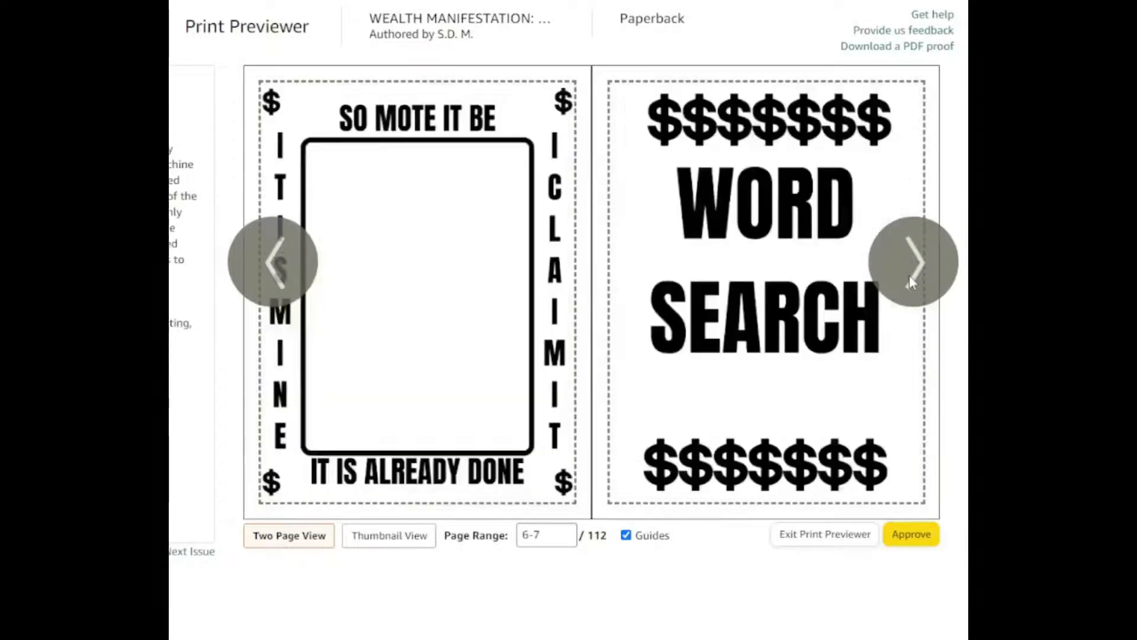
{"action": "left_click", "coordinate": [910, 279]}
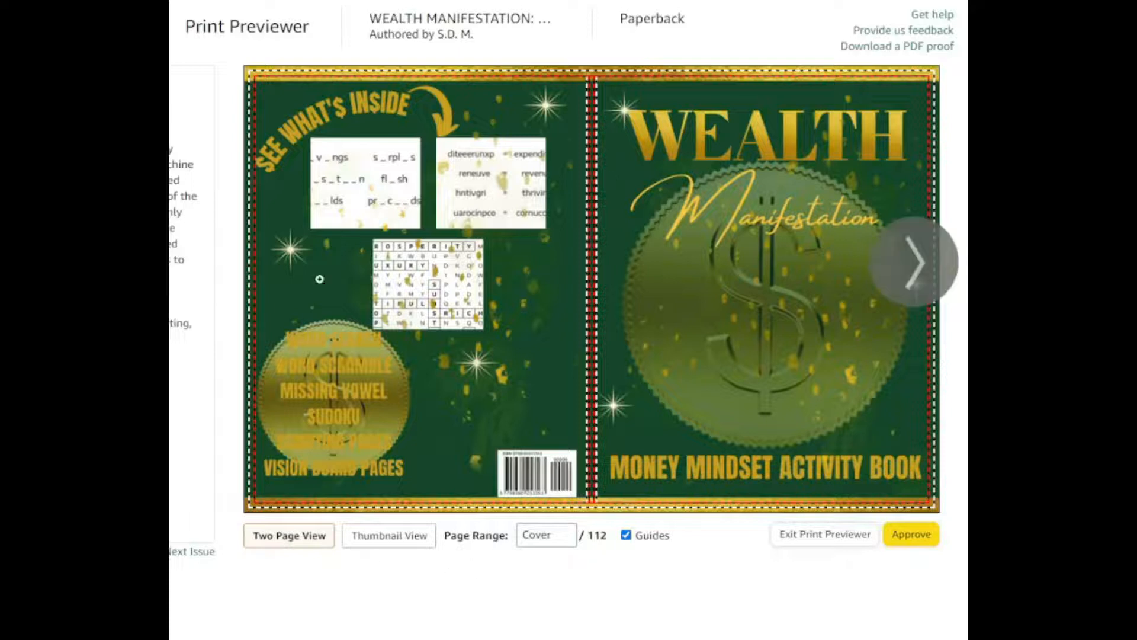
Step: Approve the print preview, check the content summary, and save and continue to rights and pricing
{"action": "left_click", "coordinate": [901, 542]}
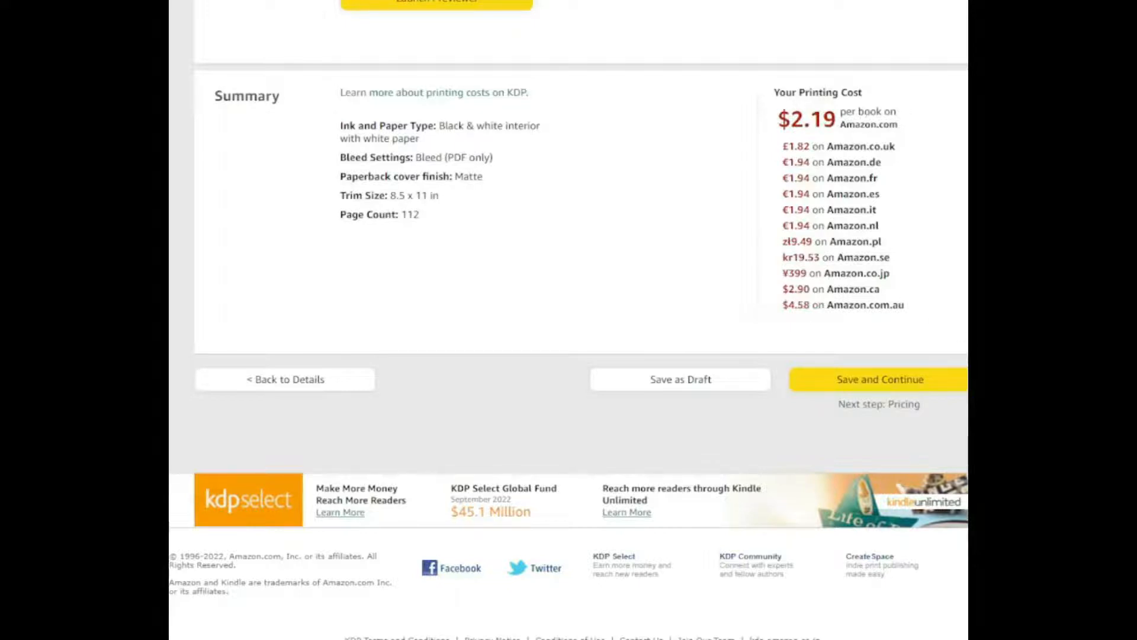
{"action": "scroll", "coordinate": [568, 320], "scroll_direction": "up", "scroll_amount": 15}
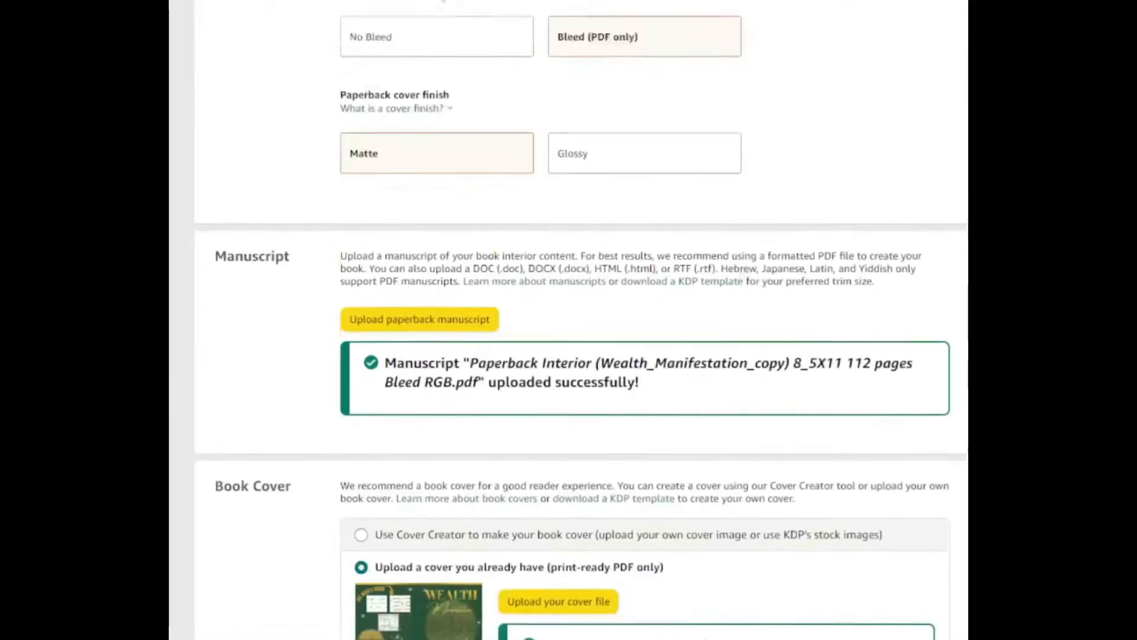
{"action": "scroll", "coordinate": [569, 320], "scroll_direction": "up", "scroll_amount": 10}
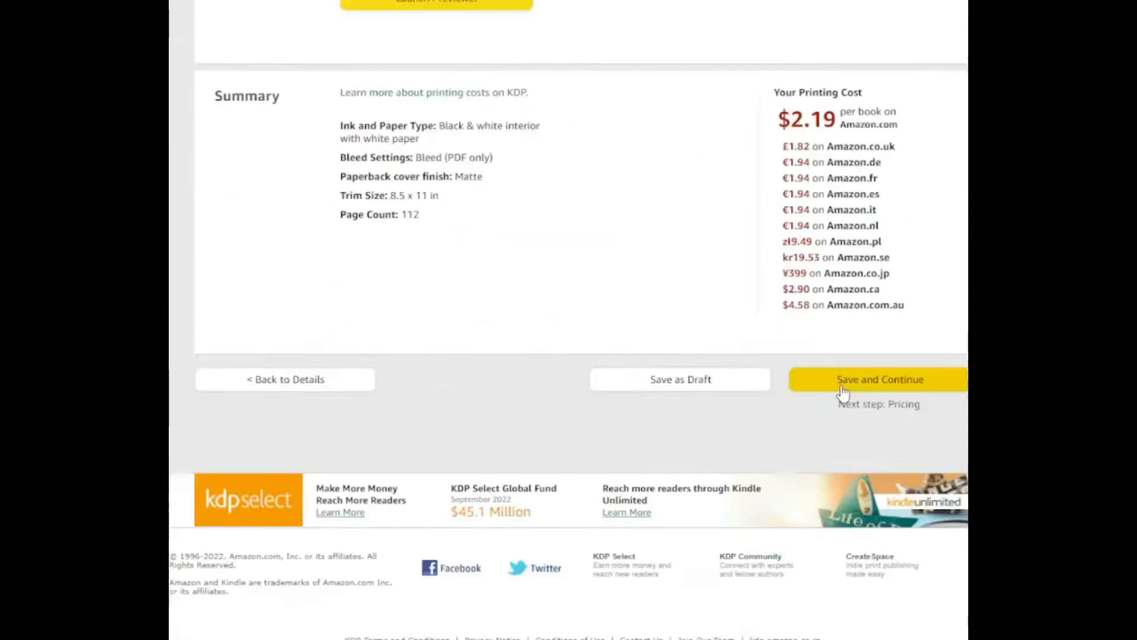
{"action": "left_click", "coordinate": [844, 390]}
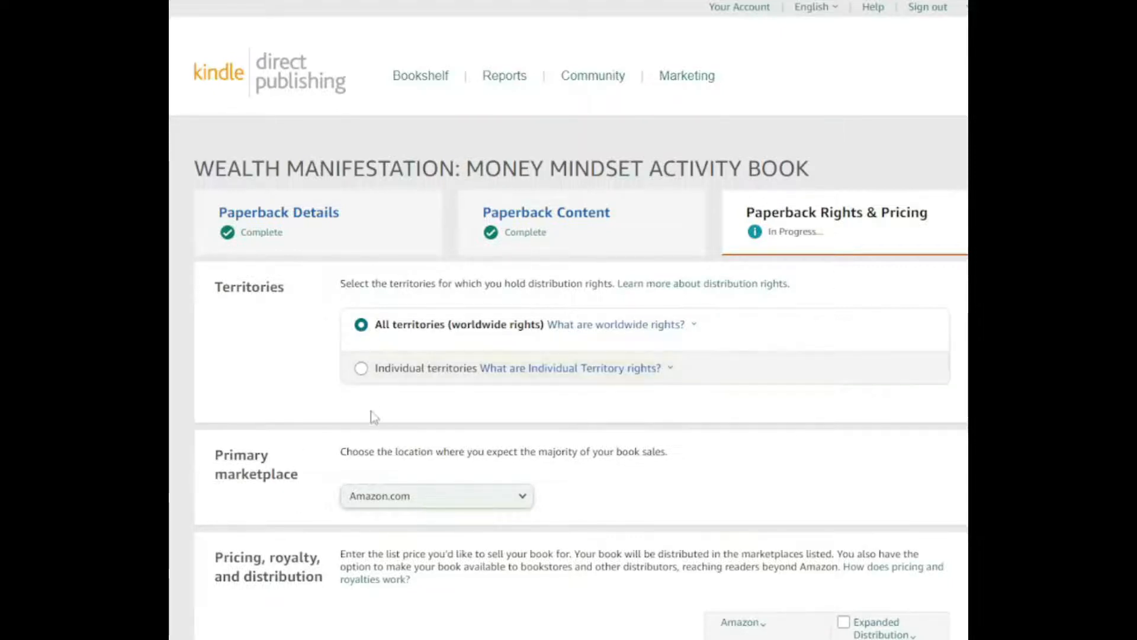
Step: Choose Amazon.com as the primary marketplace and review the list prices and royalties of all marketplaces down to the publishing terms
{"action": "left_click", "coordinate": [401, 498]}
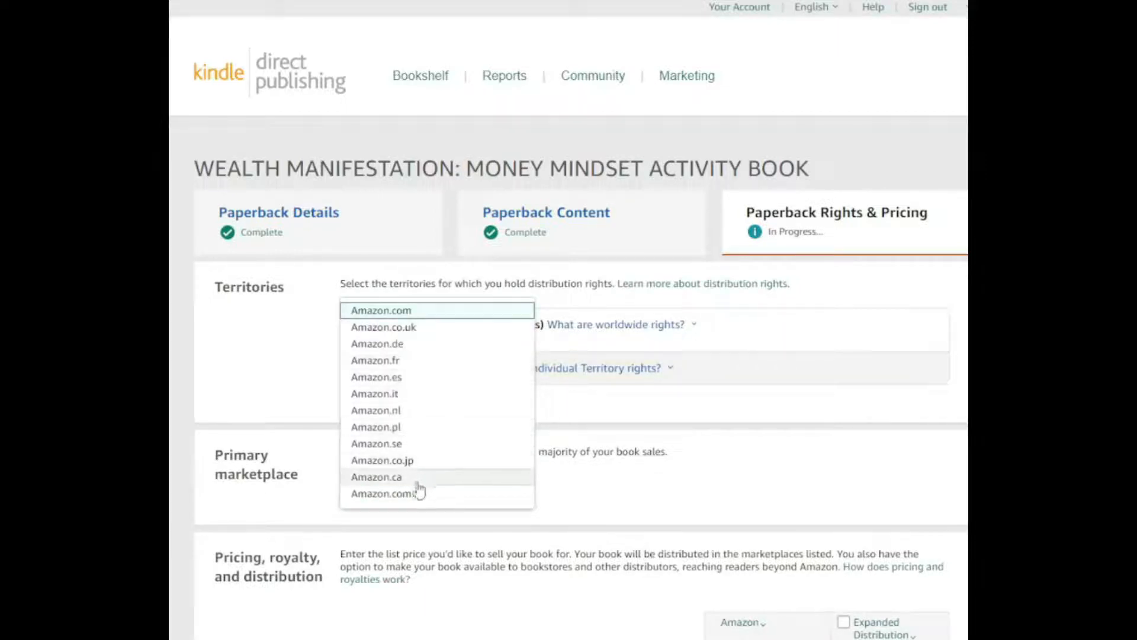
{"action": "left_click", "coordinate": [402, 312]}
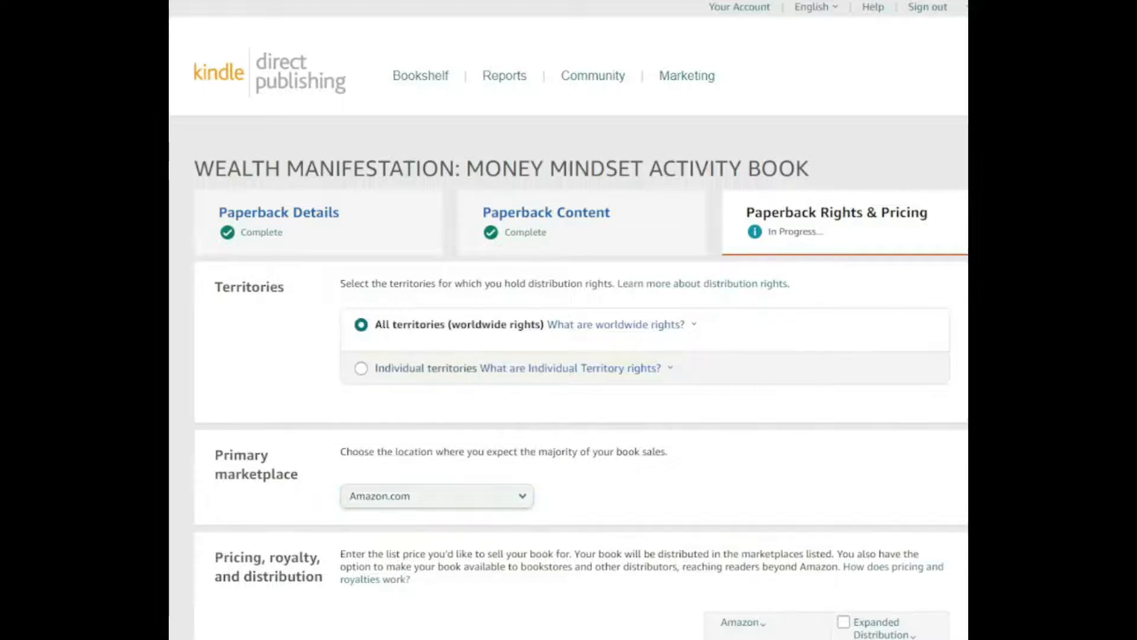
{"action": "scroll", "coordinate": [569, 319], "scroll_direction": "down", "scroll_amount": 9}
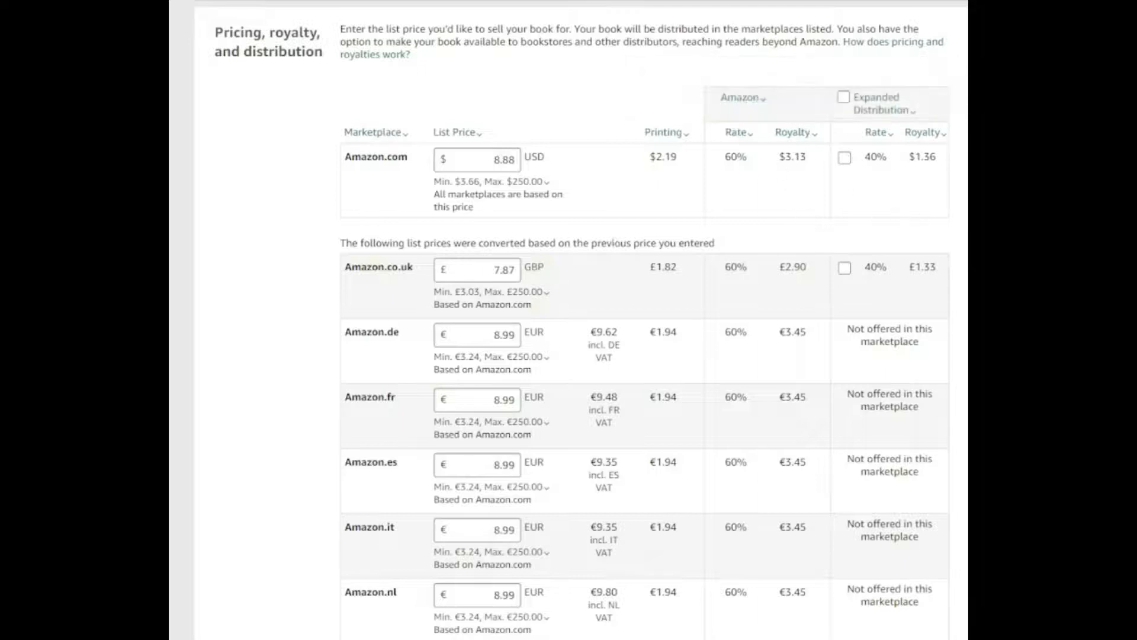
{"action": "scroll", "coordinate": [580, 331], "scroll_direction": "down", "scroll_amount": 2}
{"action": "scroll", "coordinate": [580, 331], "scroll_direction": "up", "scroll_amount": 1}
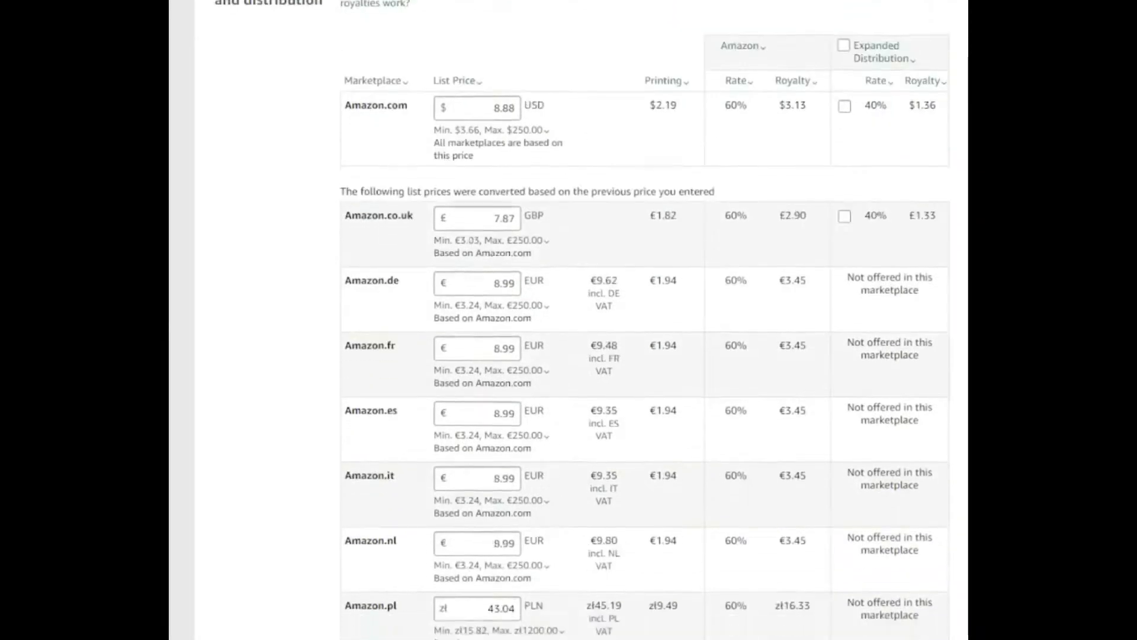
{"action": "scroll", "coordinate": [581, 332], "scroll_direction": "down", "scroll_amount": 3}
{"action": "scroll", "coordinate": [580, 332], "scroll_direction": "down", "scroll_amount": 1}
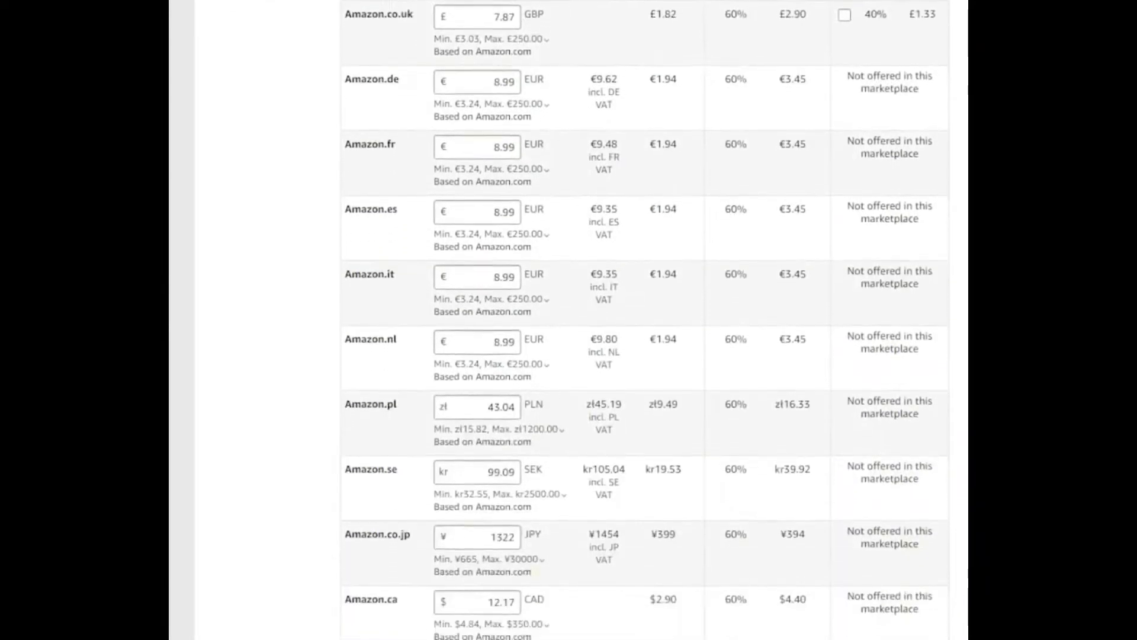
{"action": "scroll", "coordinate": [581, 331], "scroll_direction": "down", "scroll_amount": 4}
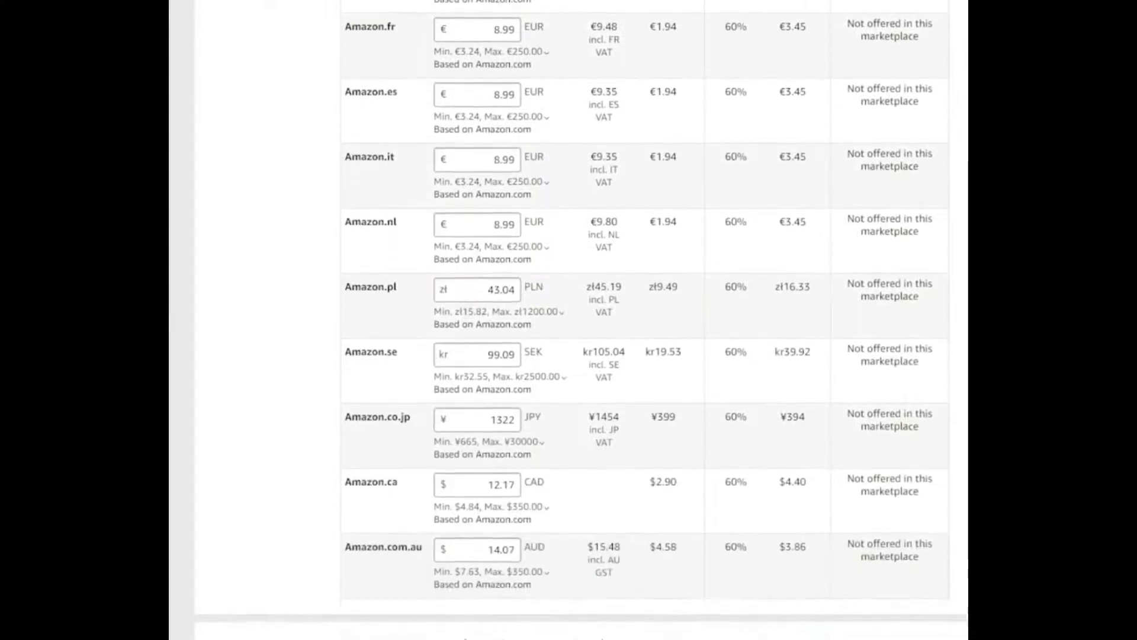
{"action": "scroll", "coordinate": [580, 331], "scroll_direction": "down", "scroll_amount": 5}
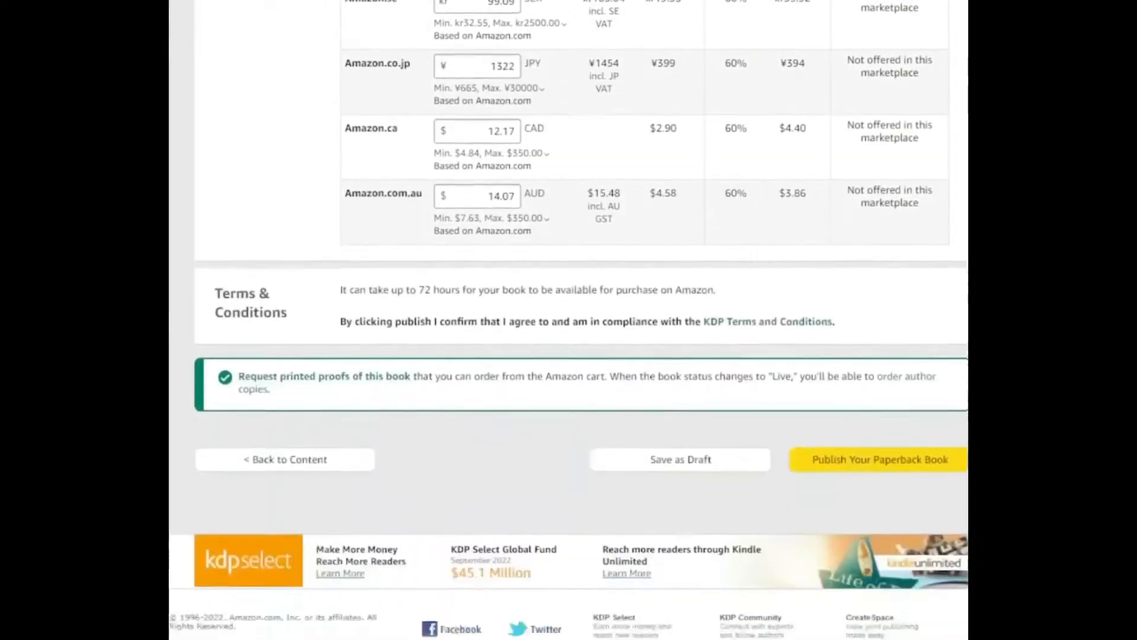